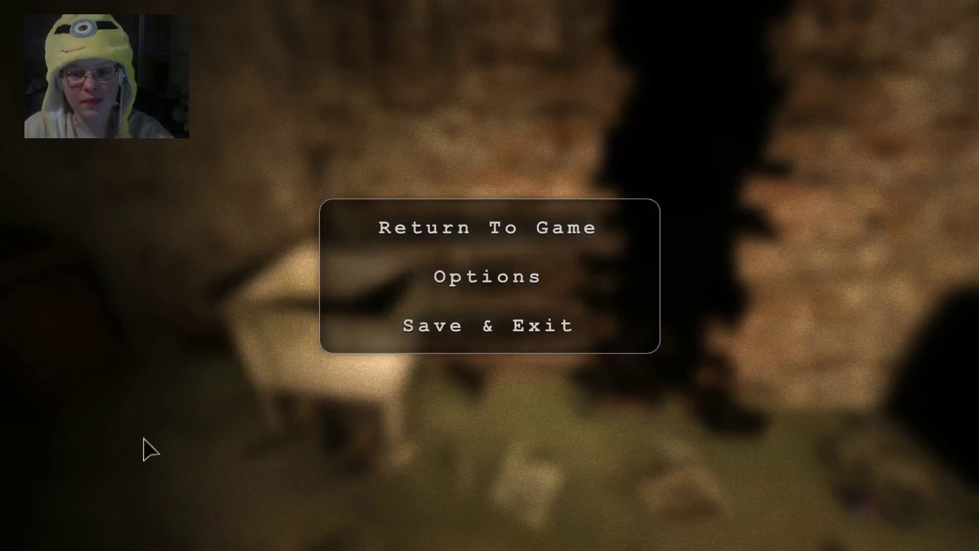
key("Escape")
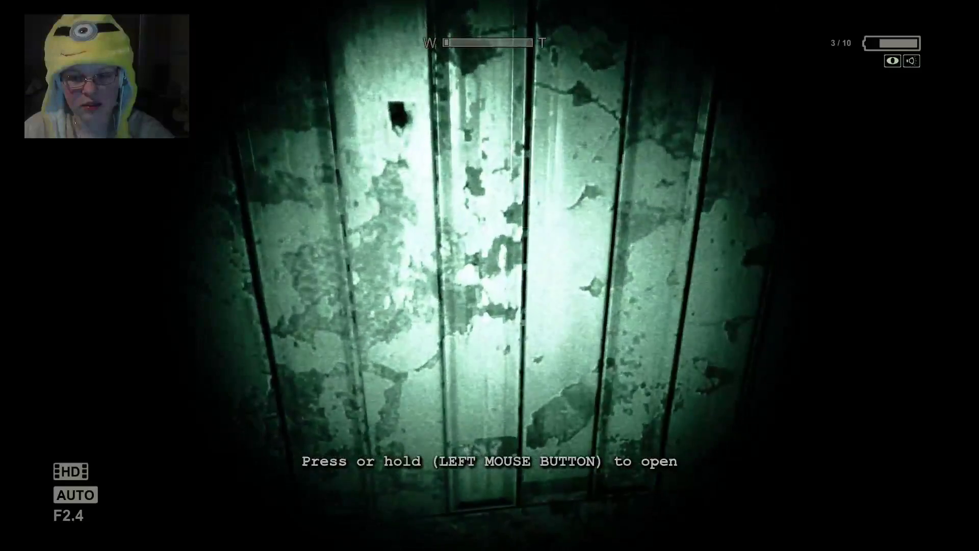
Resume from the pause menu and walk to the peeling metal door, lowering the camcorder
right_click(490, 275)
Raise the camcorder, enter the dark room, and push through the door by the pallets
right_click(490, 275)
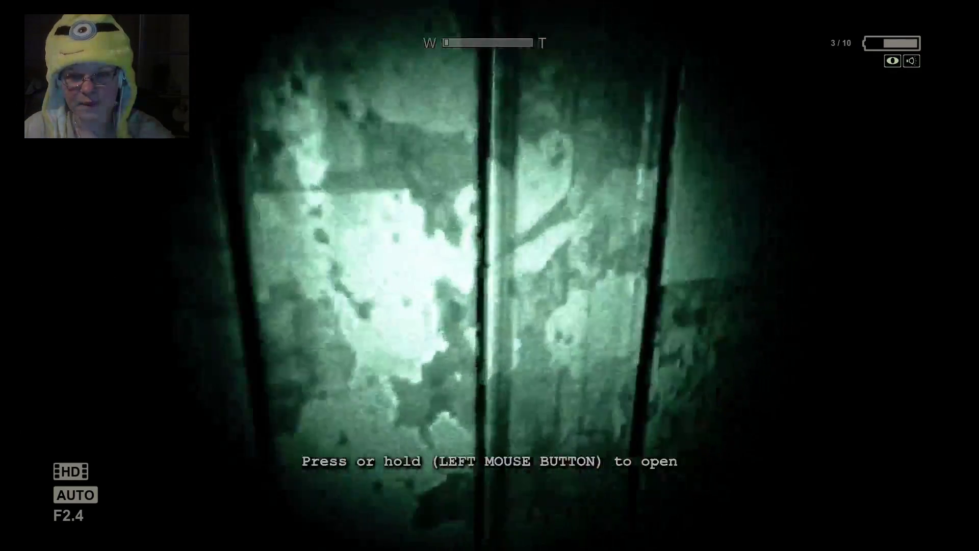
key("w")
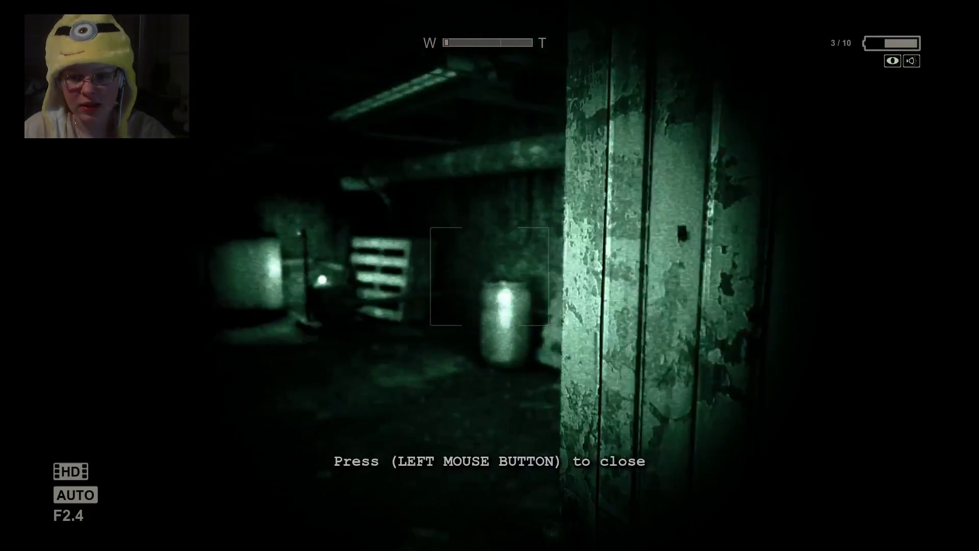
key("w")
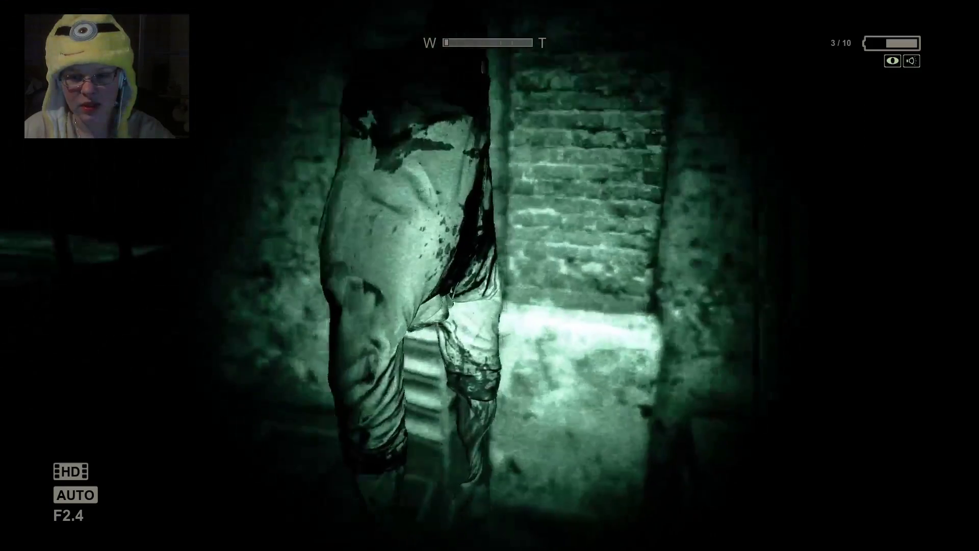
key("w")
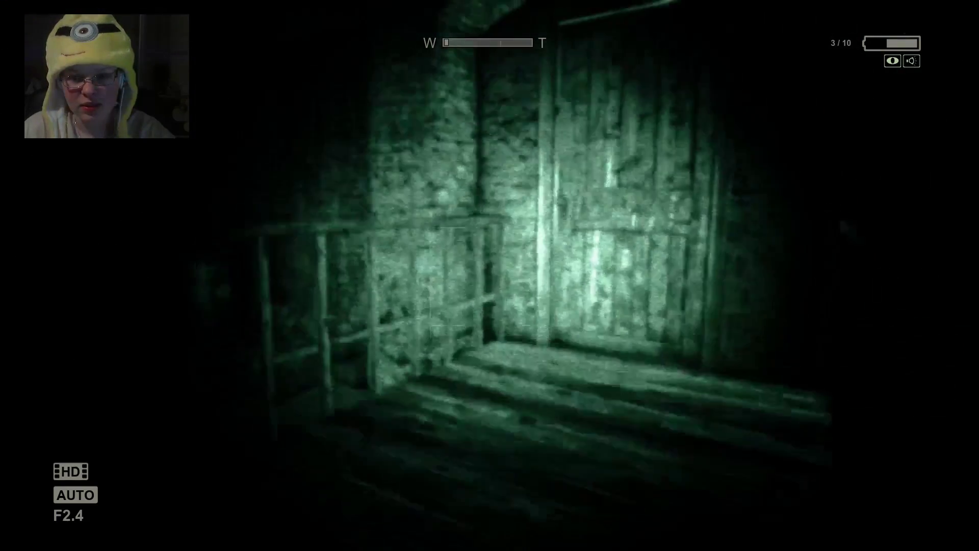
key("w")
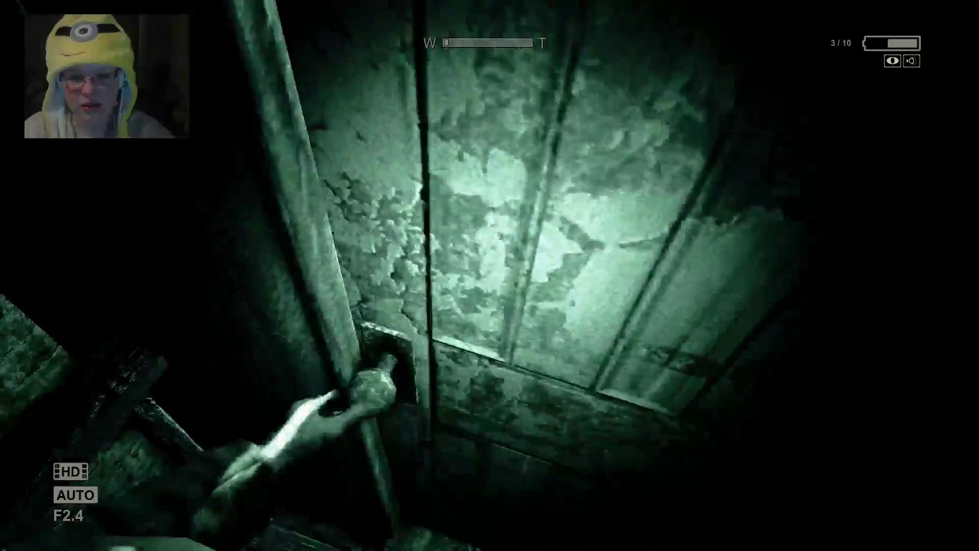
key("w")
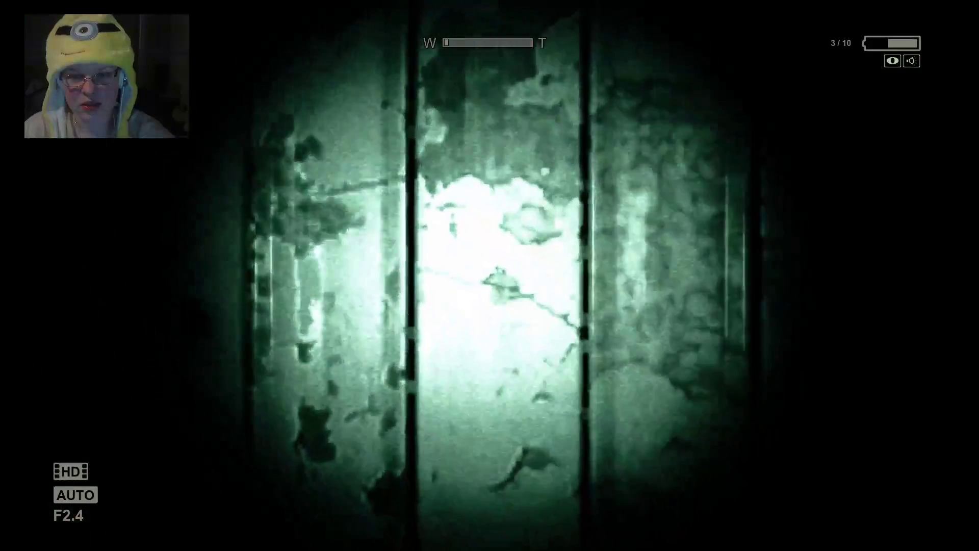
Sneak past the hanging body and the stone pillar through the dark room
key("w")
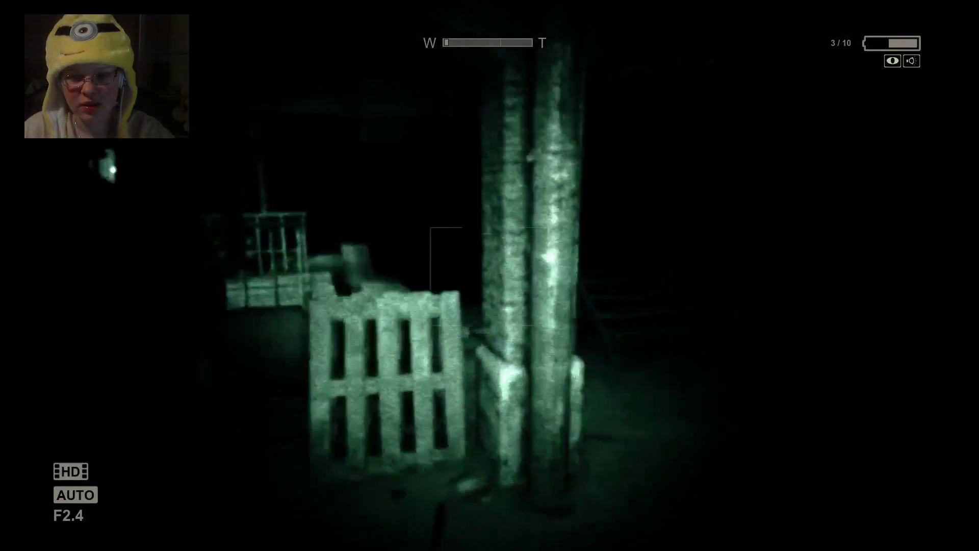
key("w")
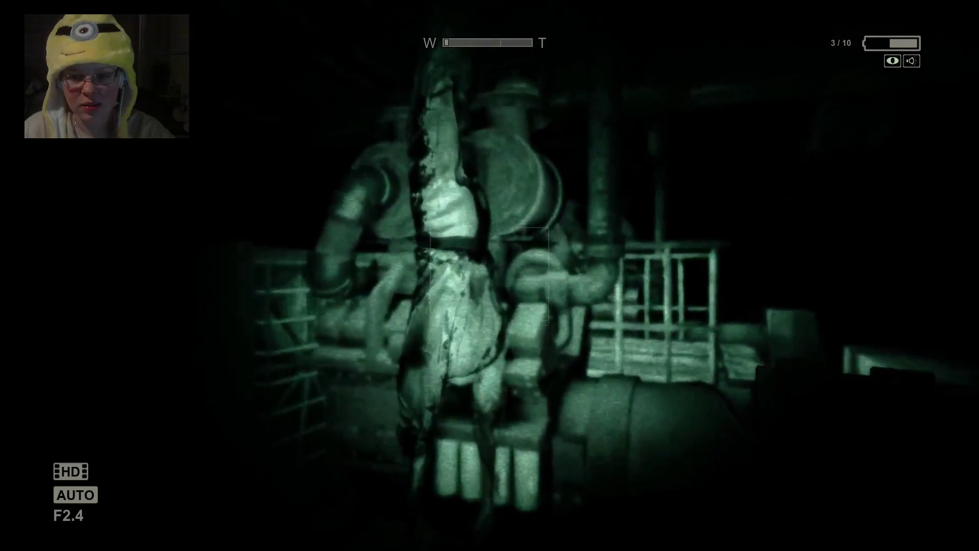
key("w")
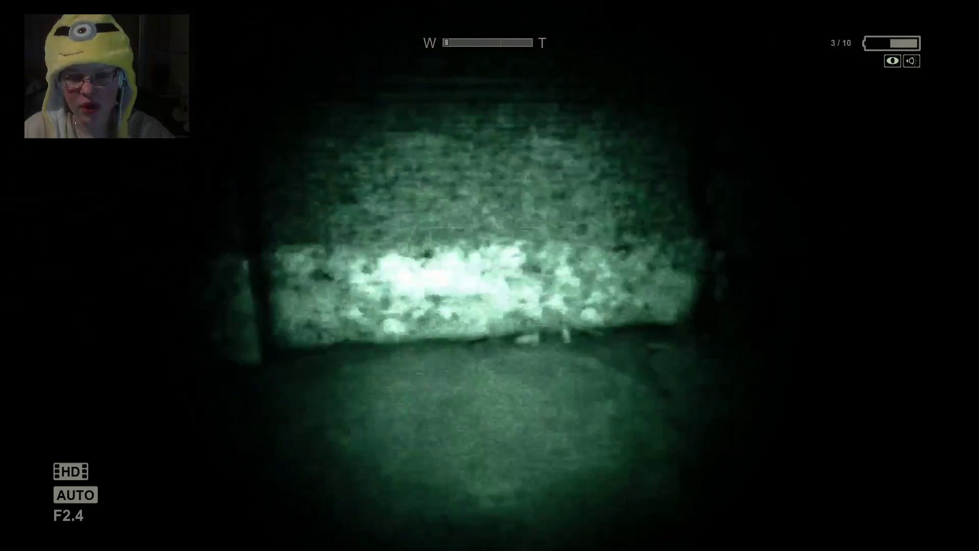
key("w")
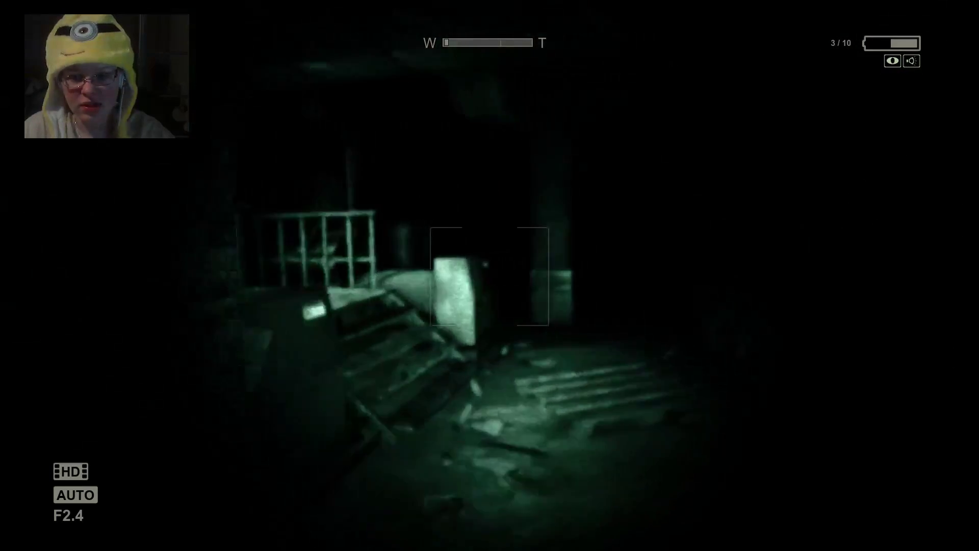
key("w")
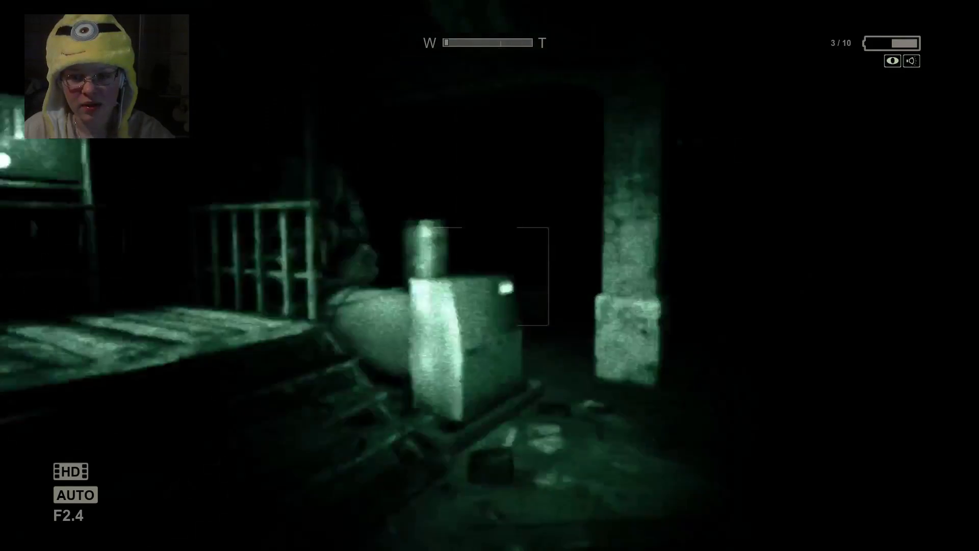
key("w")
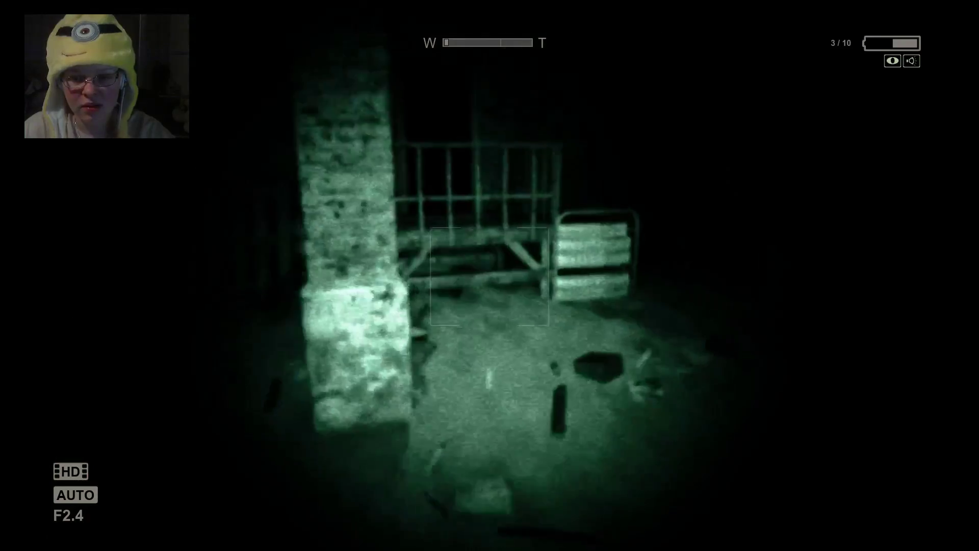
Follow the dark corridor past the open door, close the door behind, and face away from the locker
key("w")
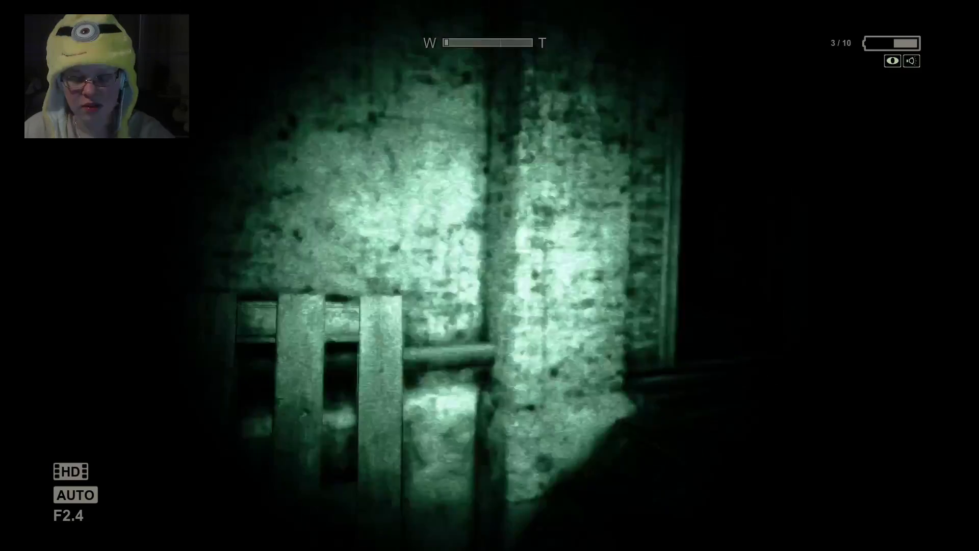
key("w")
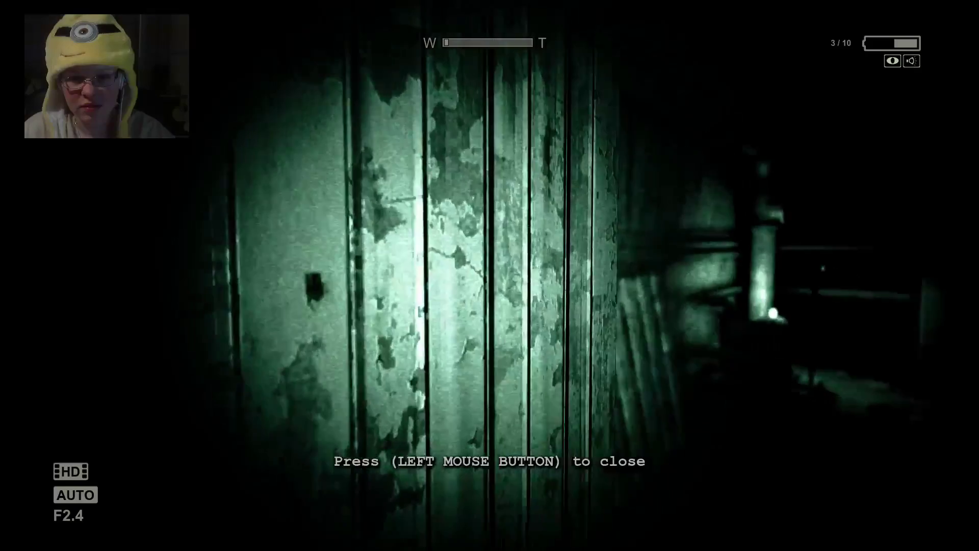
key("w")
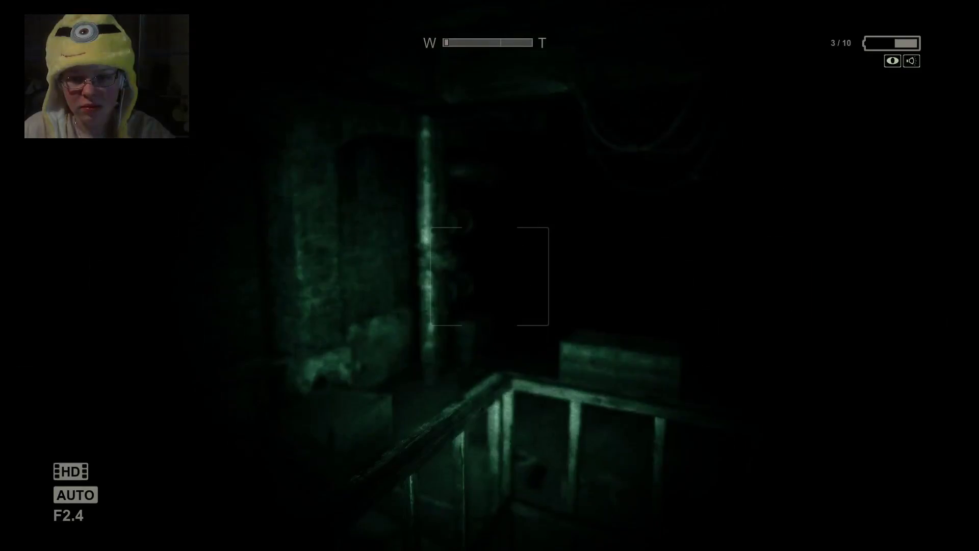
key("w")
left_click(489, 275)
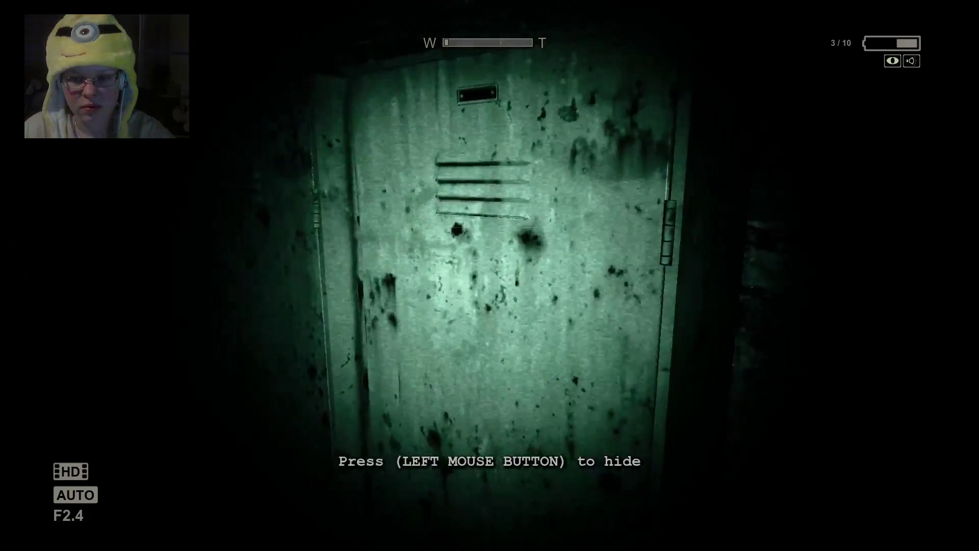
key("s")
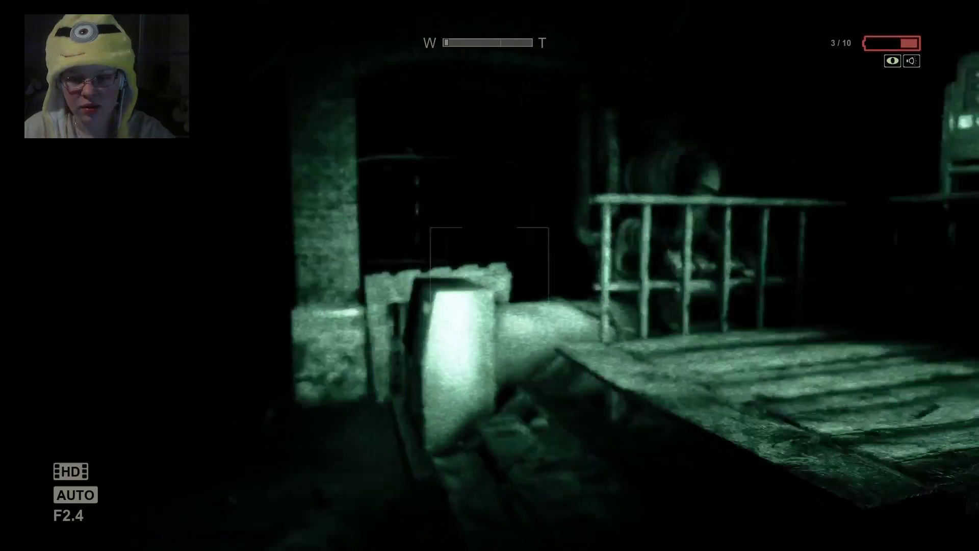
Examine the generator panel and pumps, getting the two-gas-pumps-and-main-breaker objective
key("w")
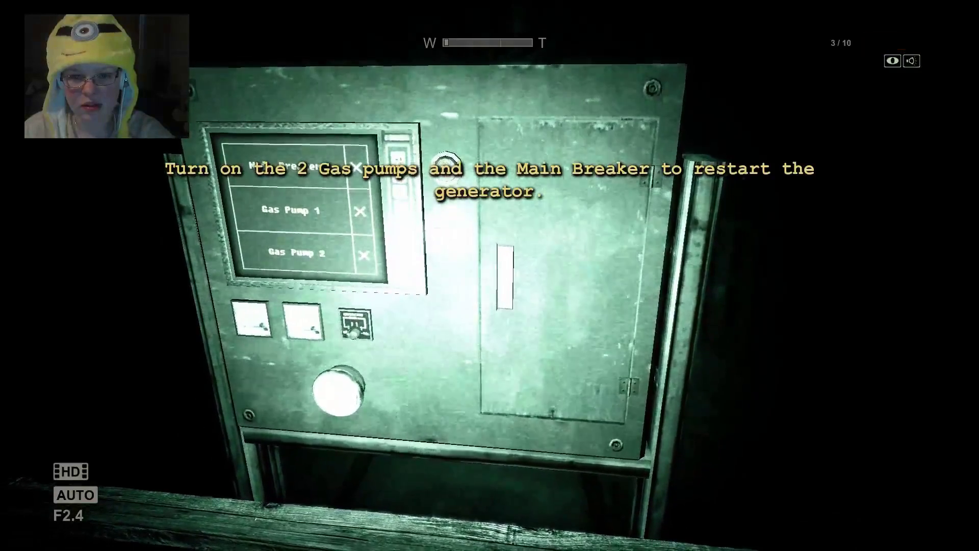
key("w")
key("s")
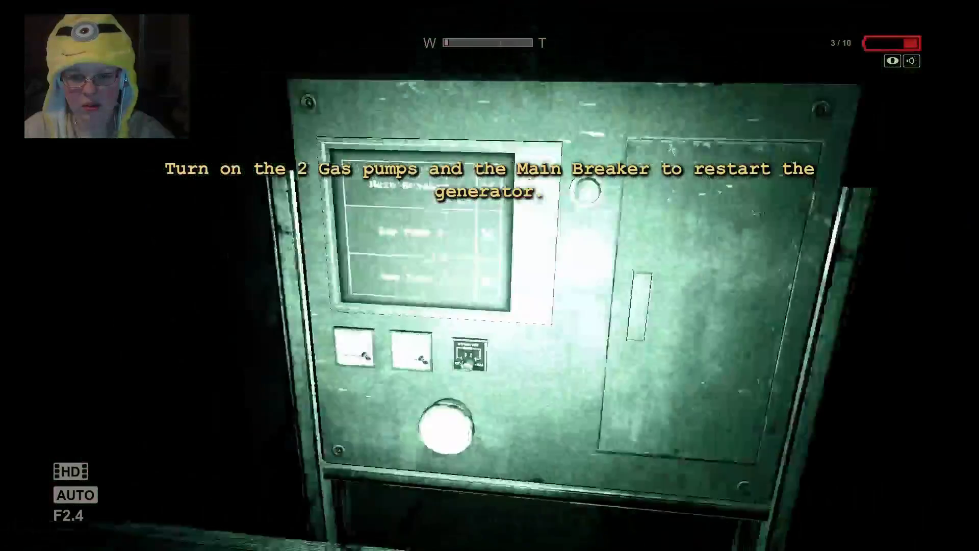
key("w")
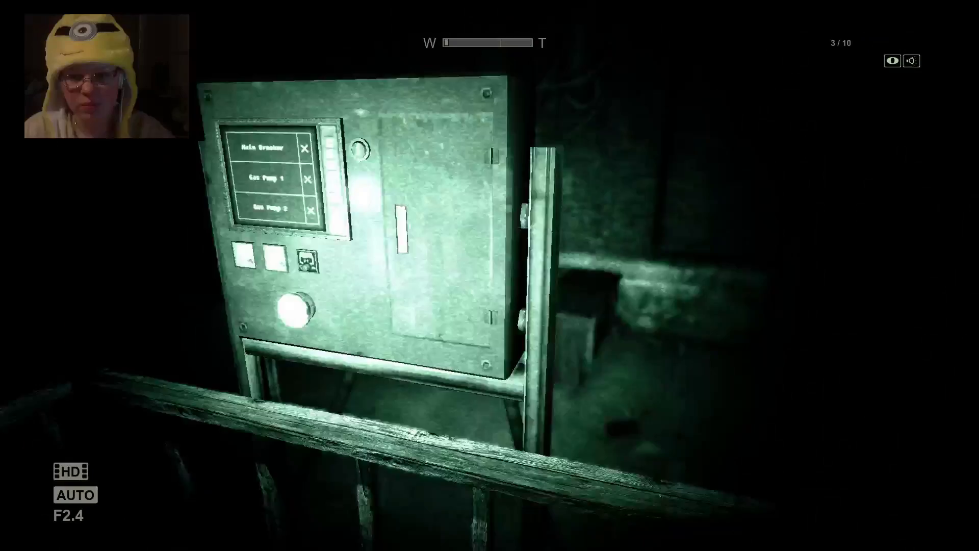
key("w")
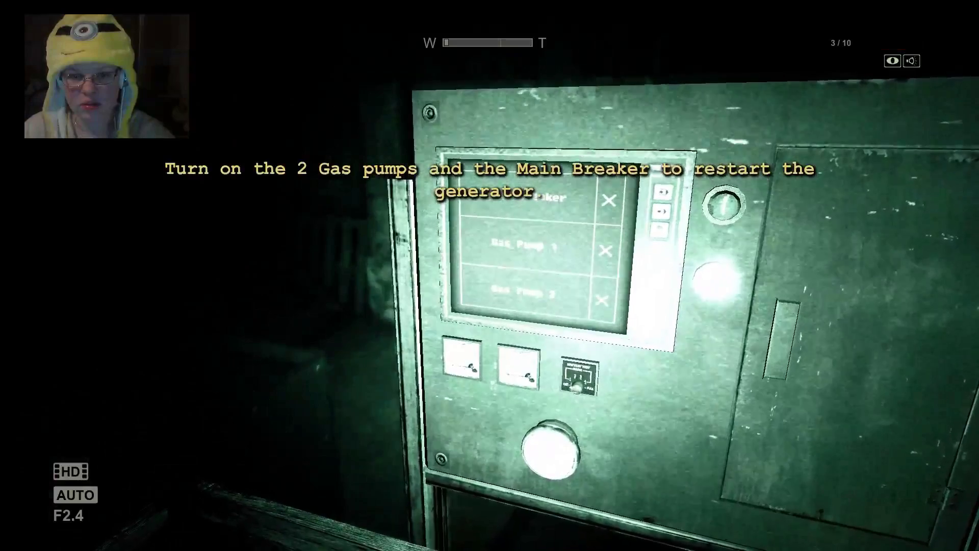
key("w")
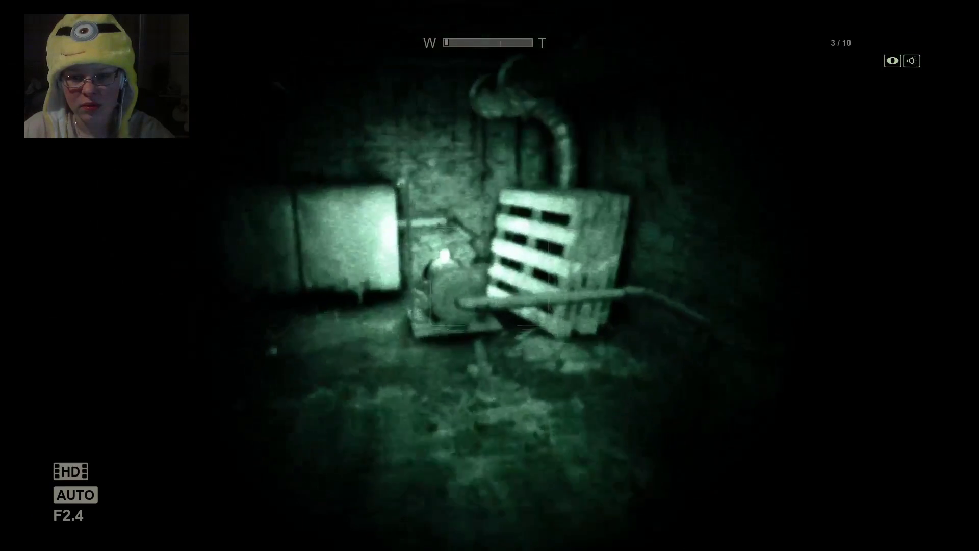
Switch night vision off and back on while crossing the dark room, then close the door
key("f")
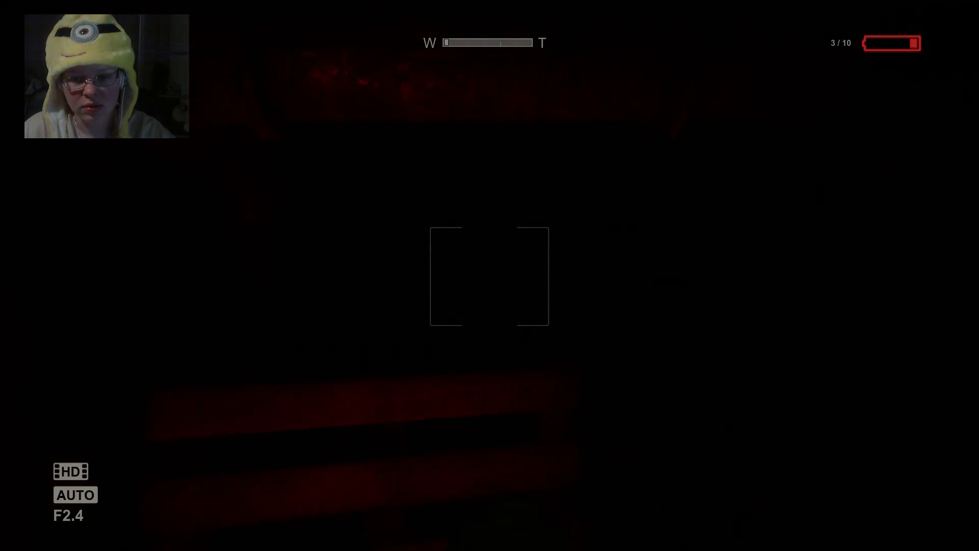
key("f")
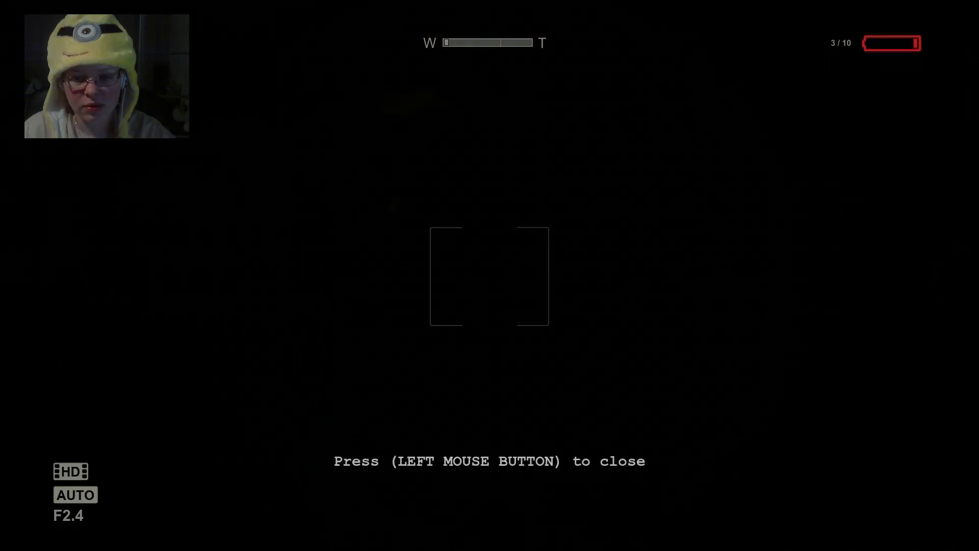
left_click(490, 276)
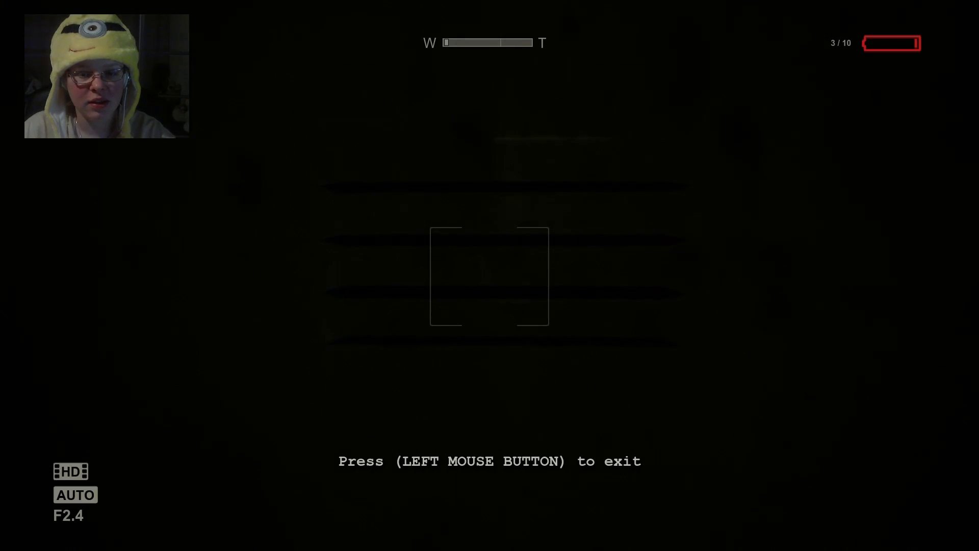
Lower and raise the camcorder several times, switching night vision on and off
right_click(489, 275)
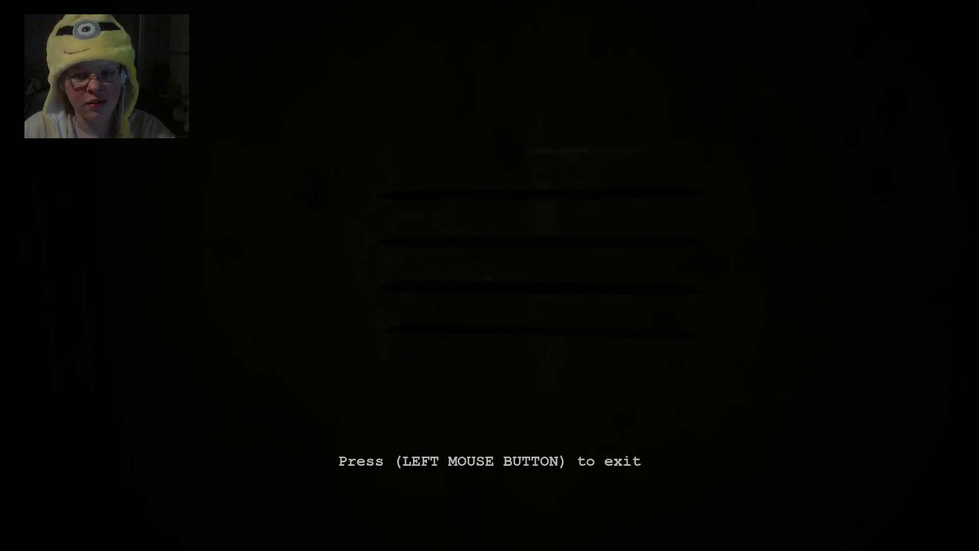
right_click(490, 276)
key("f")
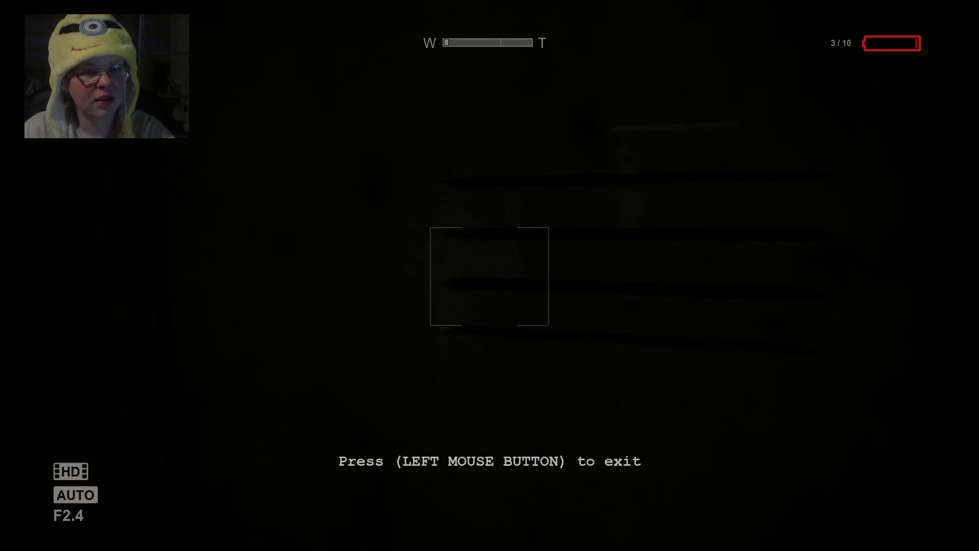
right_click(490, 275)
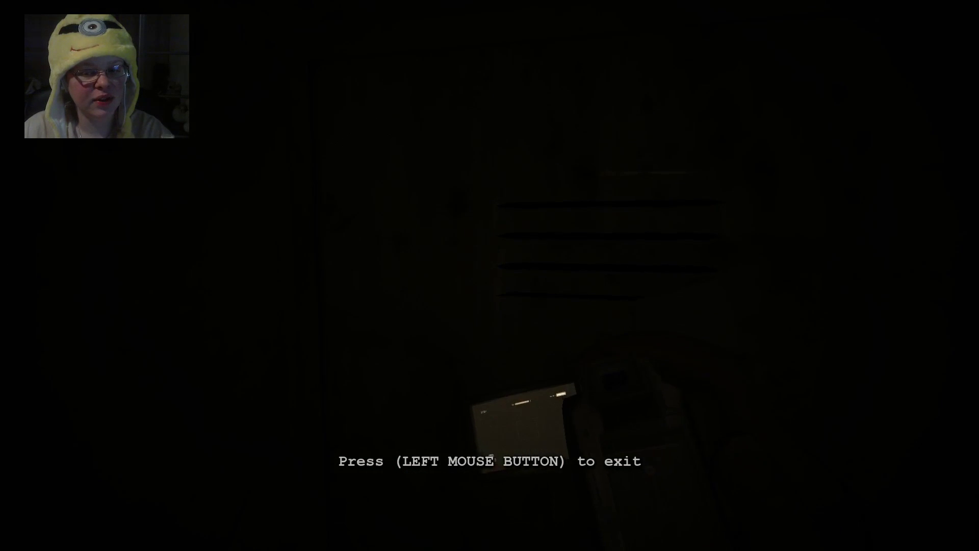
right_click(490, 275)
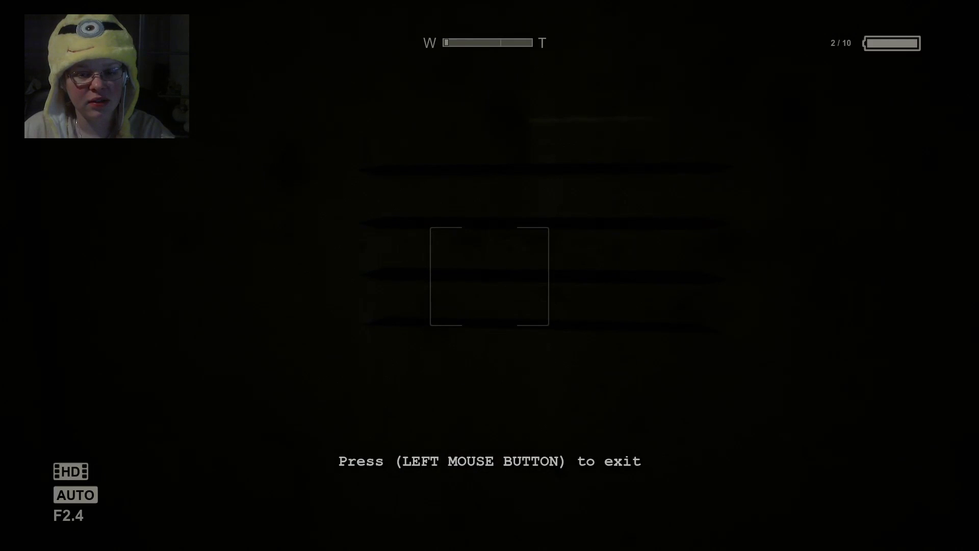
key("f")
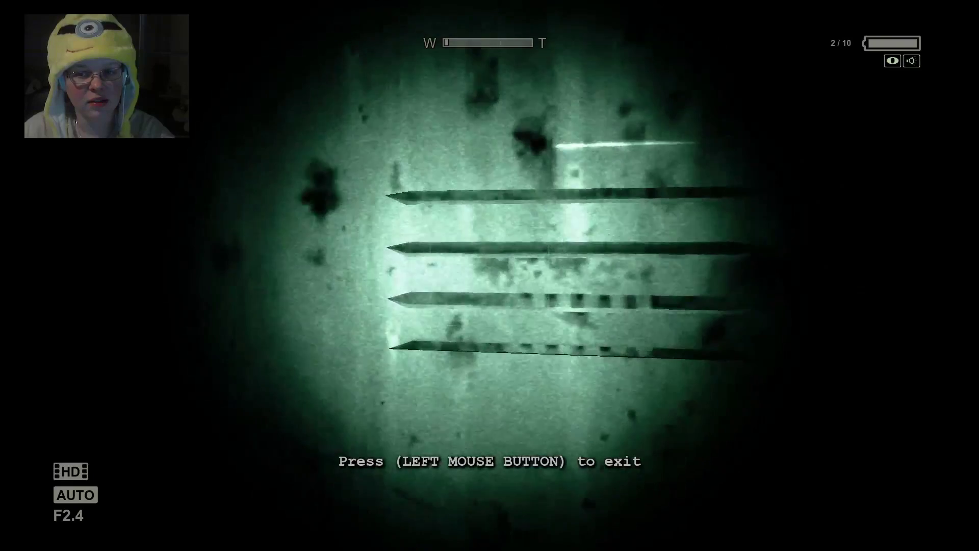
key("f")
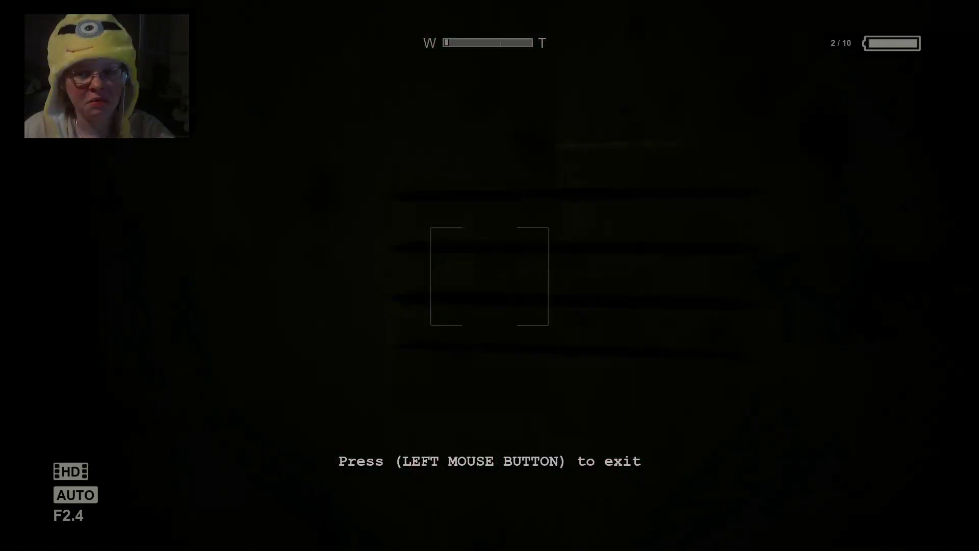
right_click(490, 275)
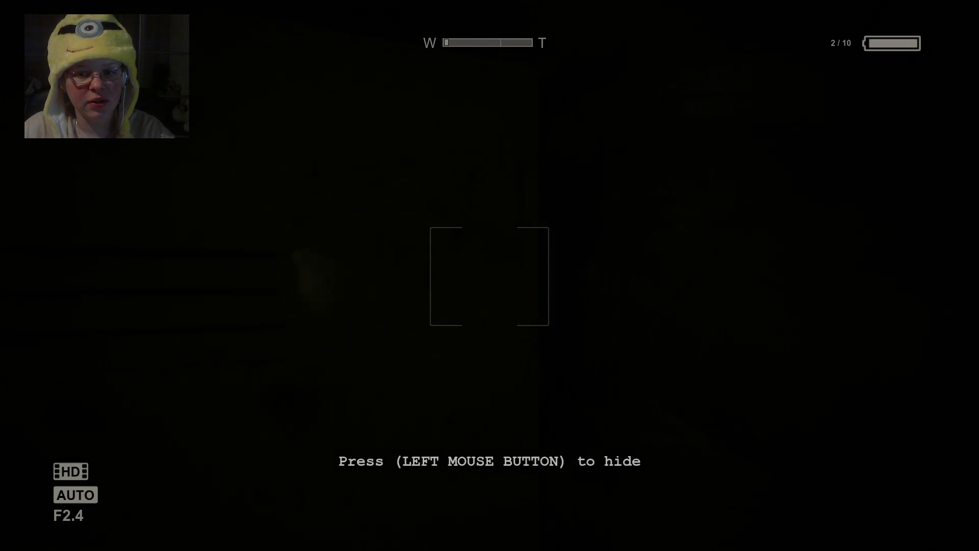
Hide inside the locker and watch through the slats with the camcorder's night vision on
key("w")
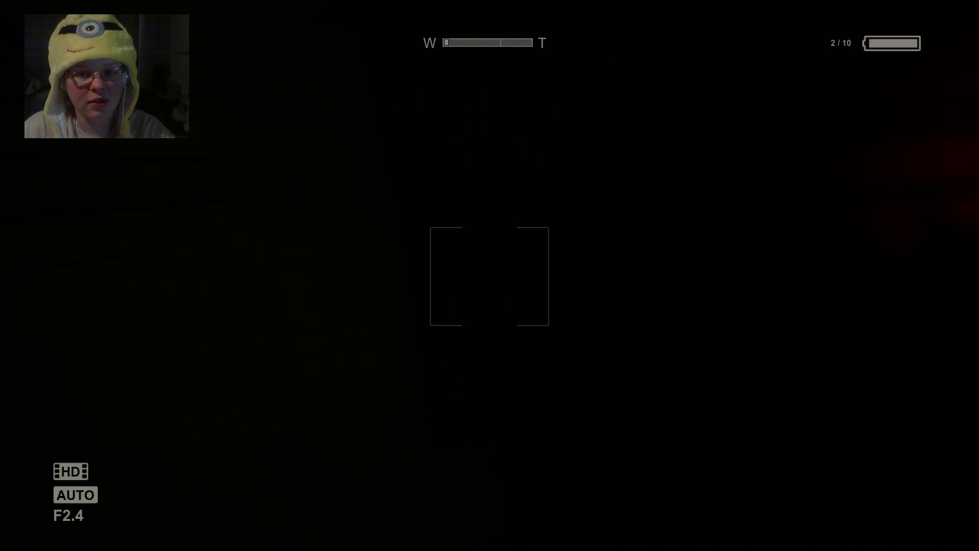
left_click(490, 275)
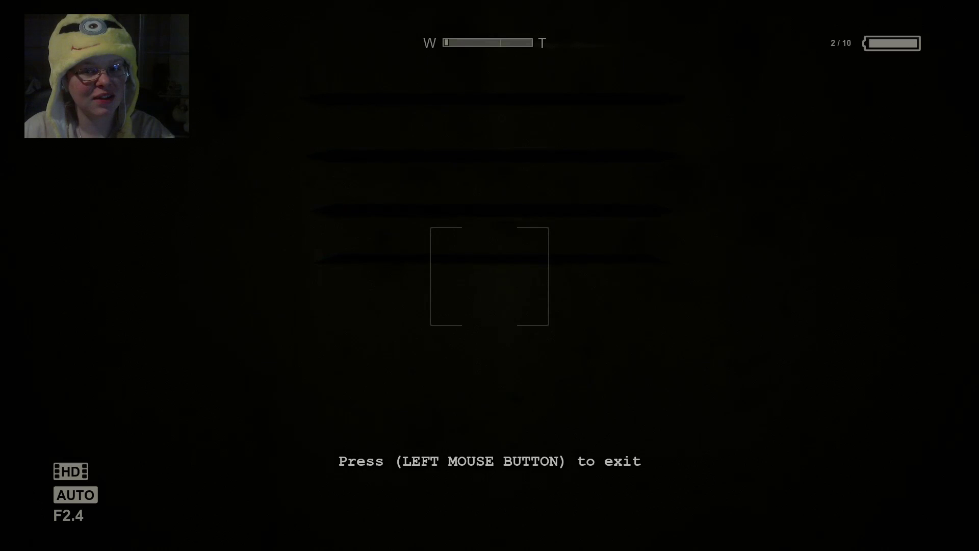
right_click(489, 275)
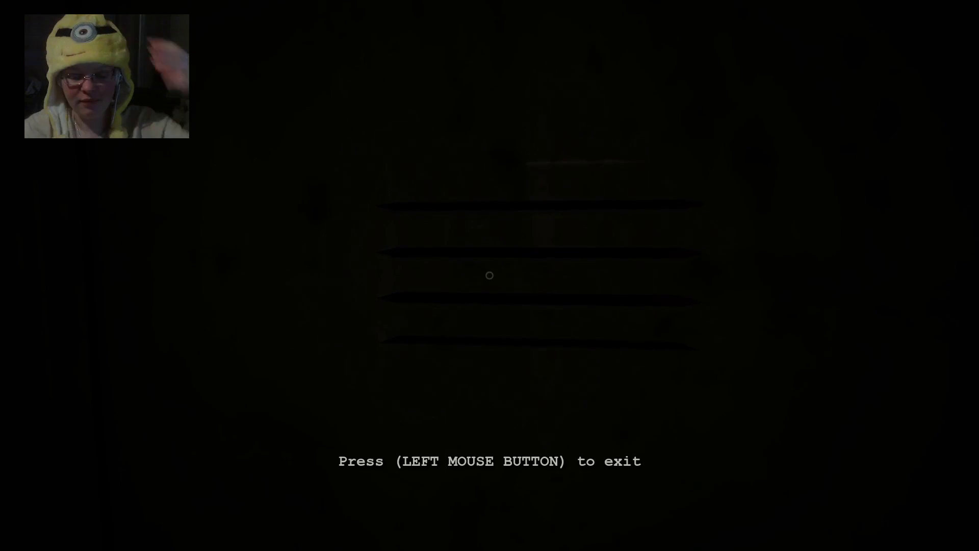
left_click(489, 275)
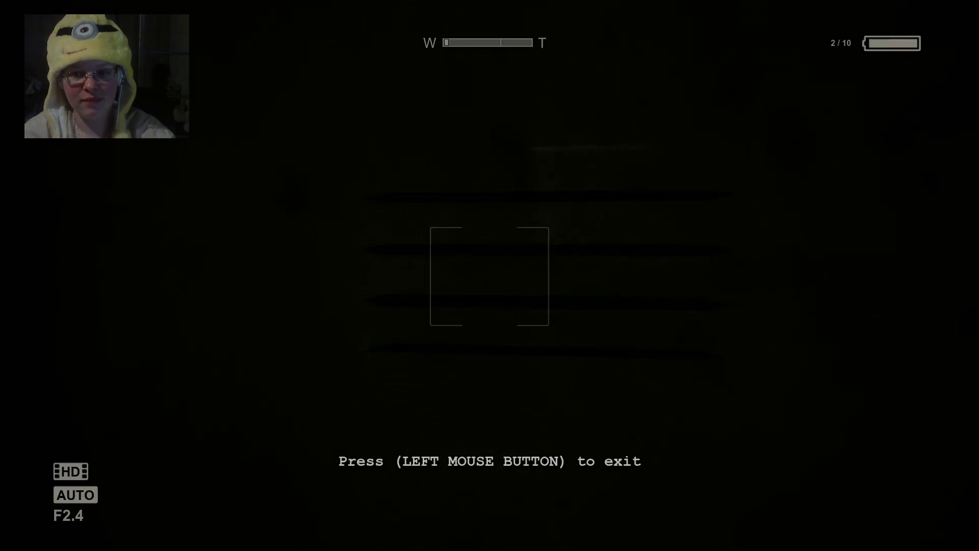
key("f")
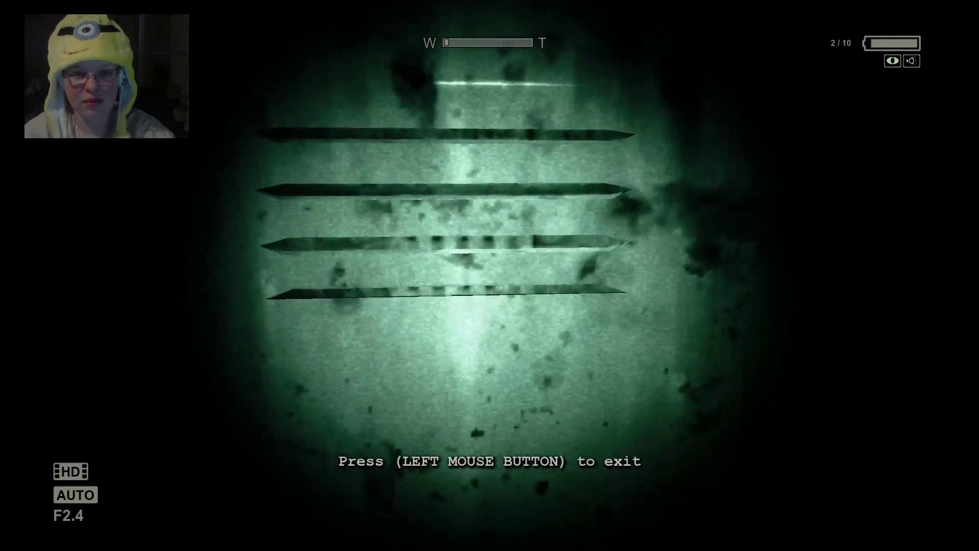
right_click(490, 275)
right_click(490, 275)
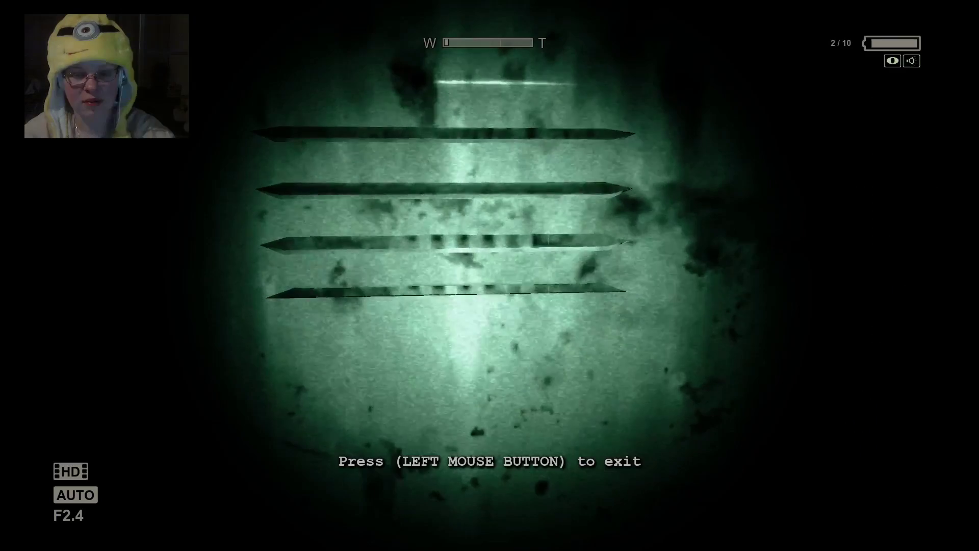
Leave the locker, grab the battery from the shelf, and start the pump
left_click(490, 275)
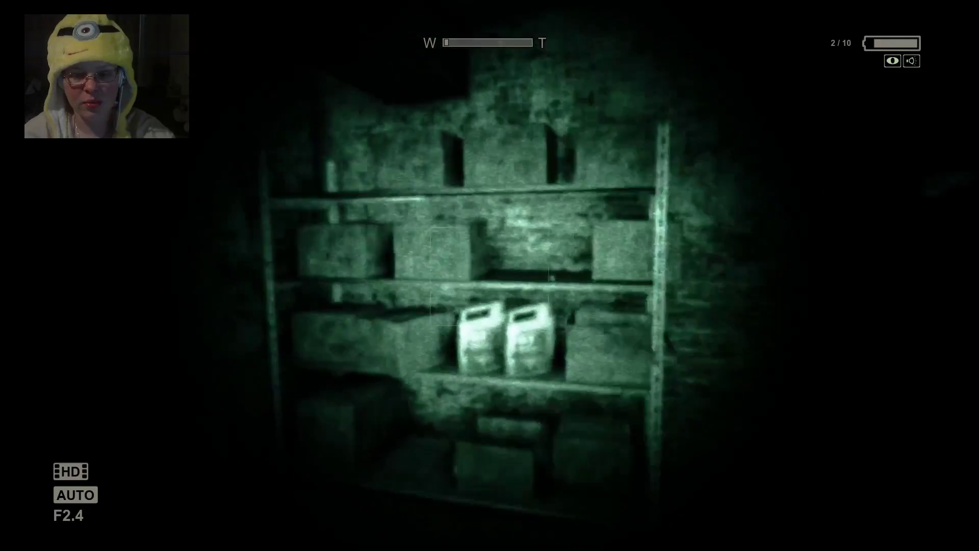
key("w")
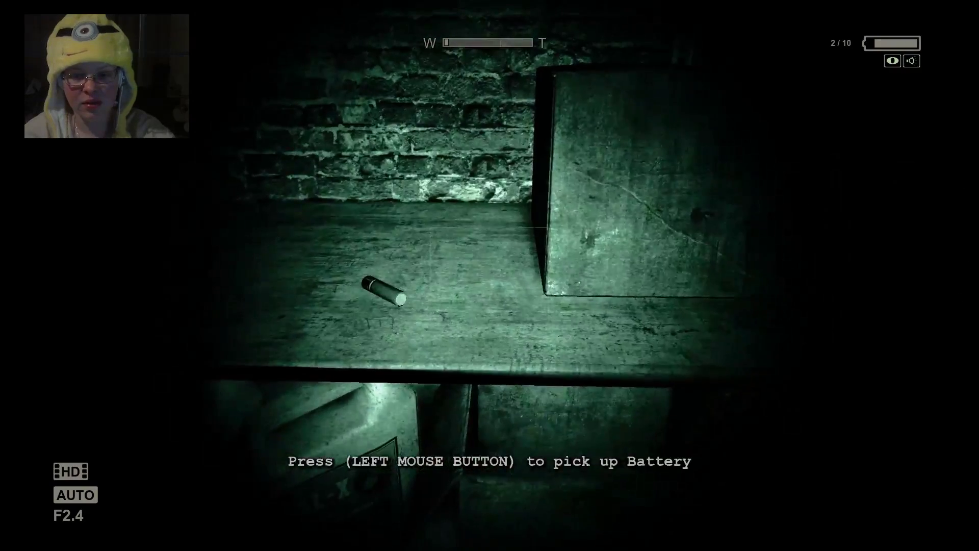
left_click(489, 276)
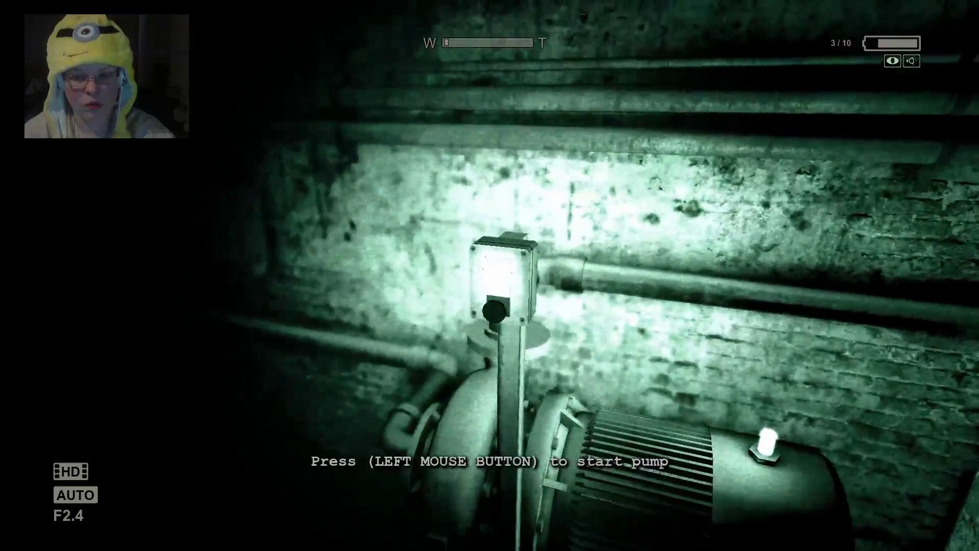
left_click(490, 276)
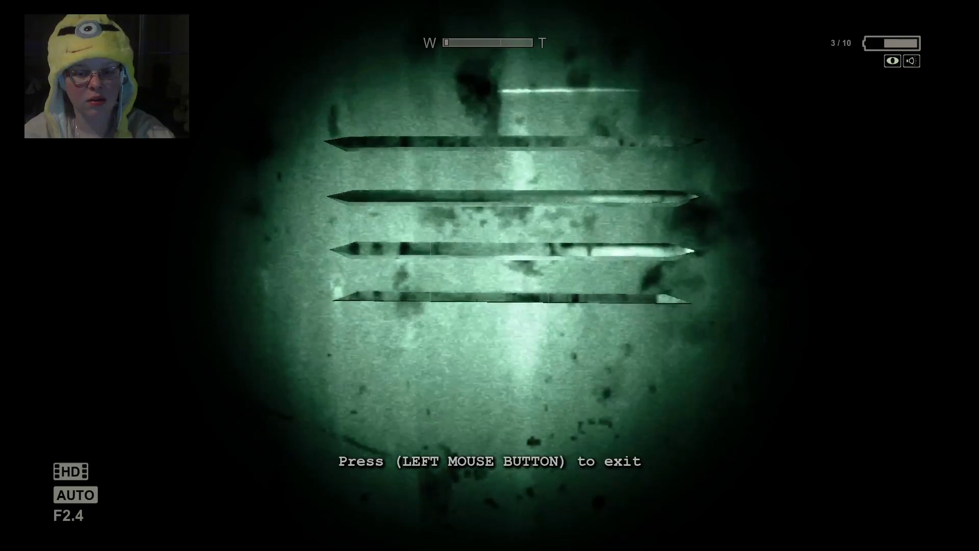
Cycle night vision off, on and off while waiting, then exit the locker
key("f")
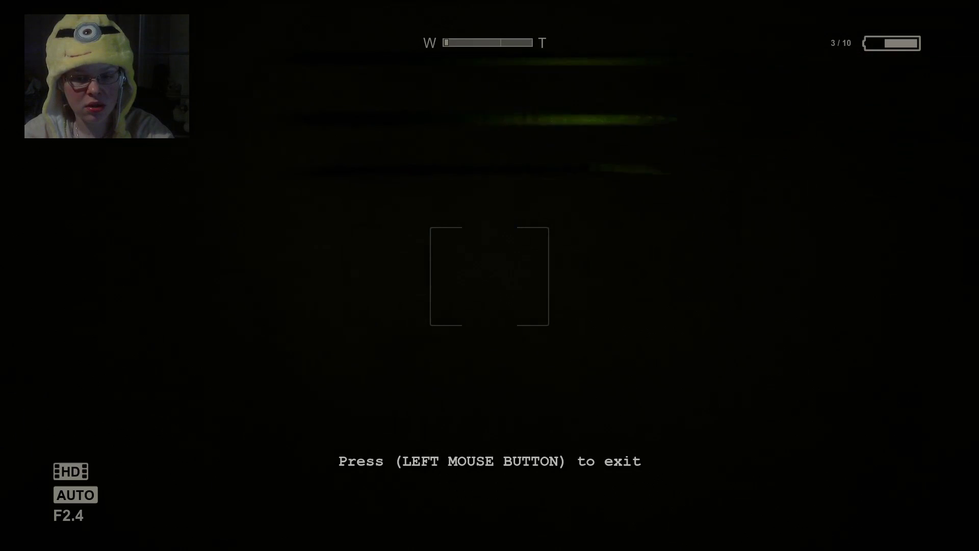
key("f")
key("f")
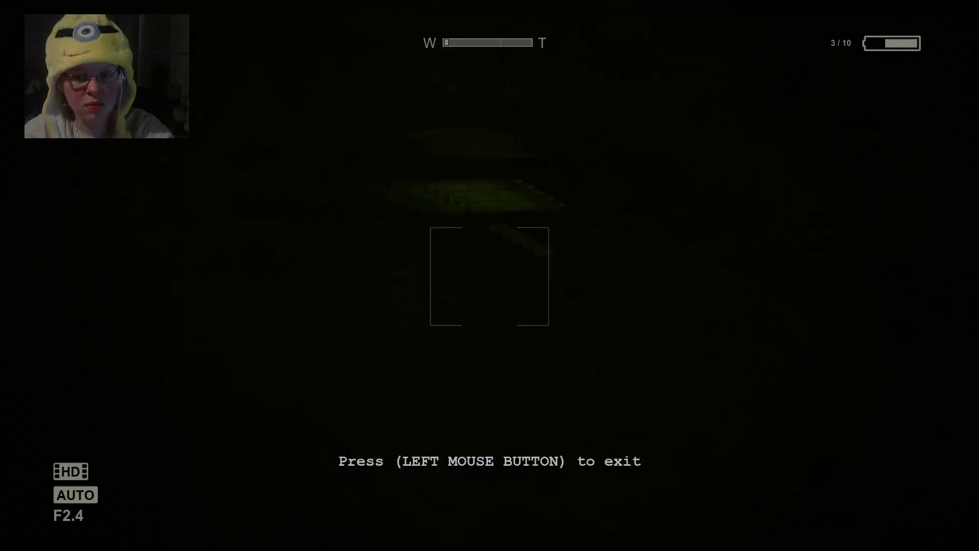
left_click(489, 275)
key("f")
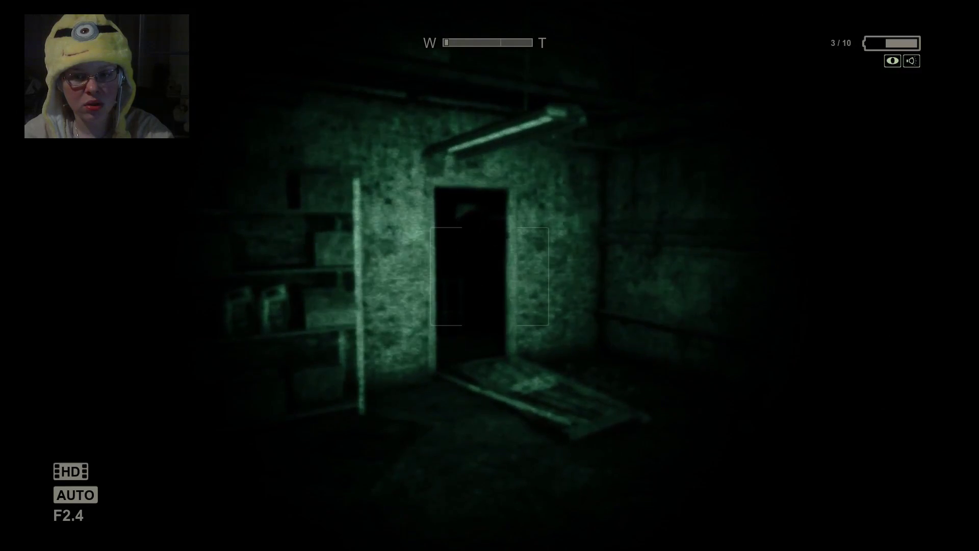
Walk toward the doorway, spot the inmate there, and duck into the nearby locker
key("w")
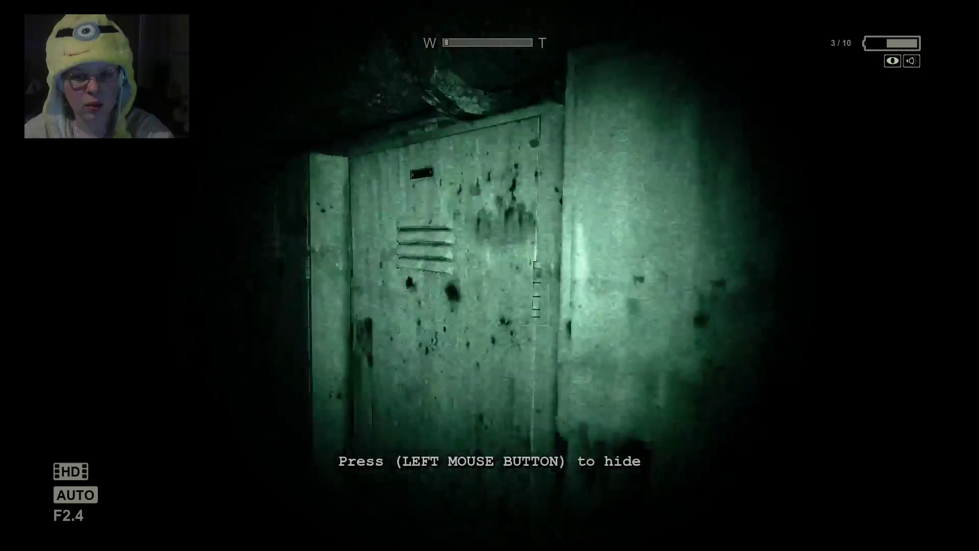
left_click(490, 276)
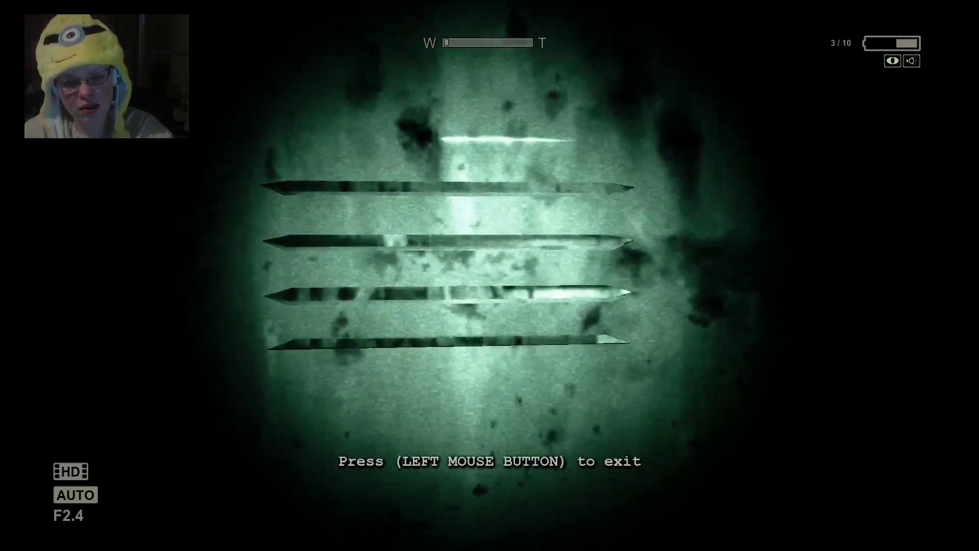
Toggle night vision repeatedly while waiting in the locker, then step out facing the machine
key("f")
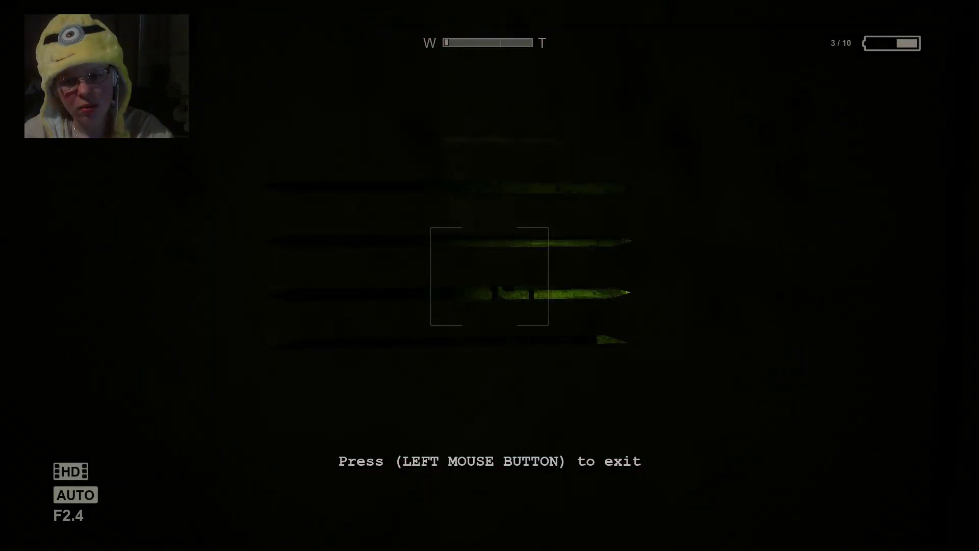
key("f")
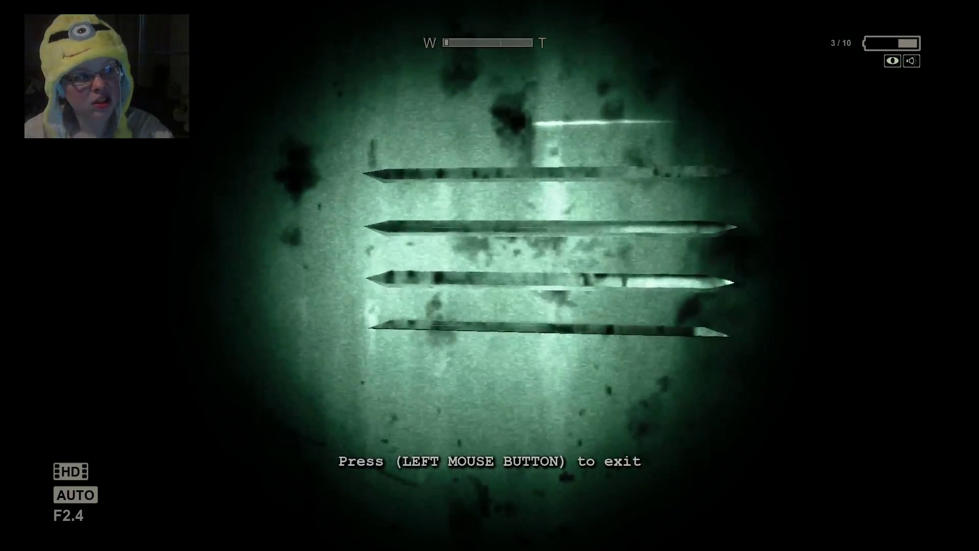
key("f")
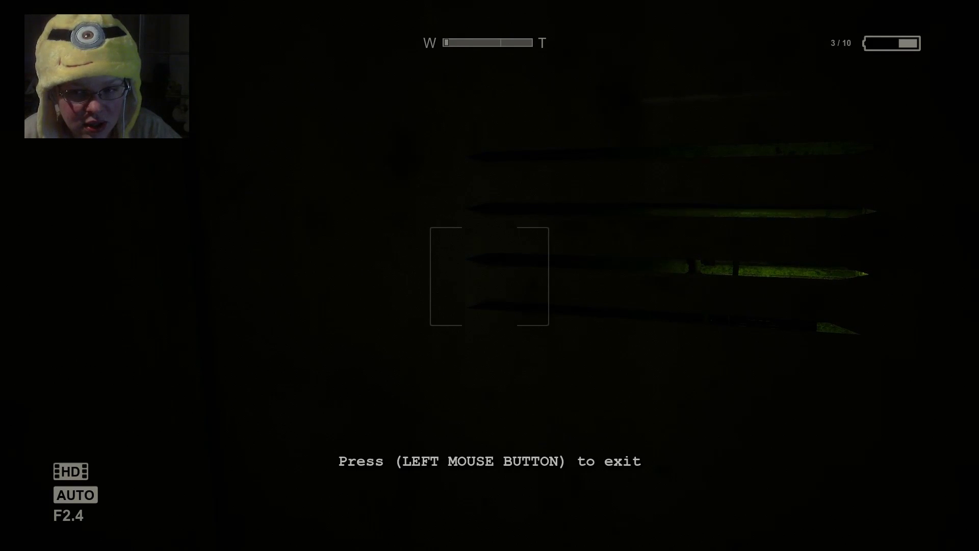
key("f")
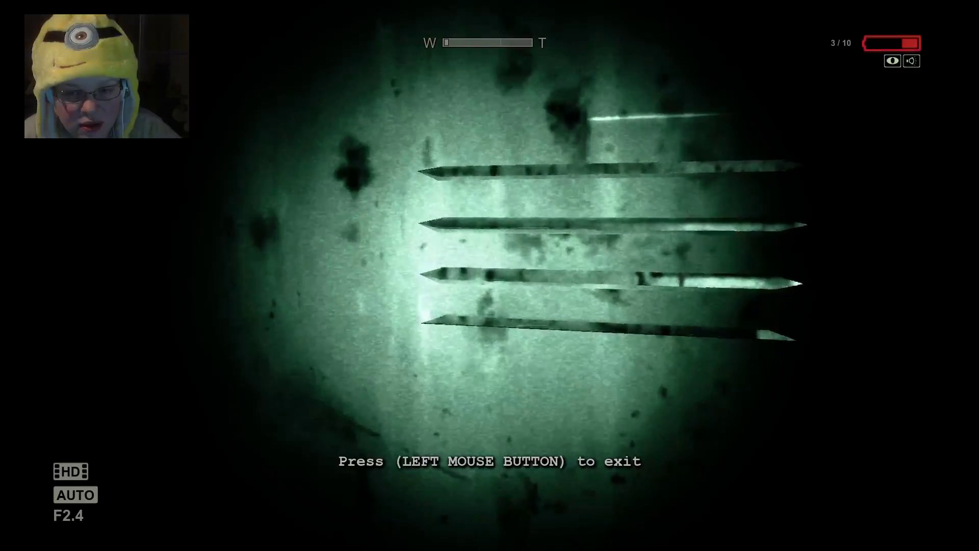
left_click(489, 276)
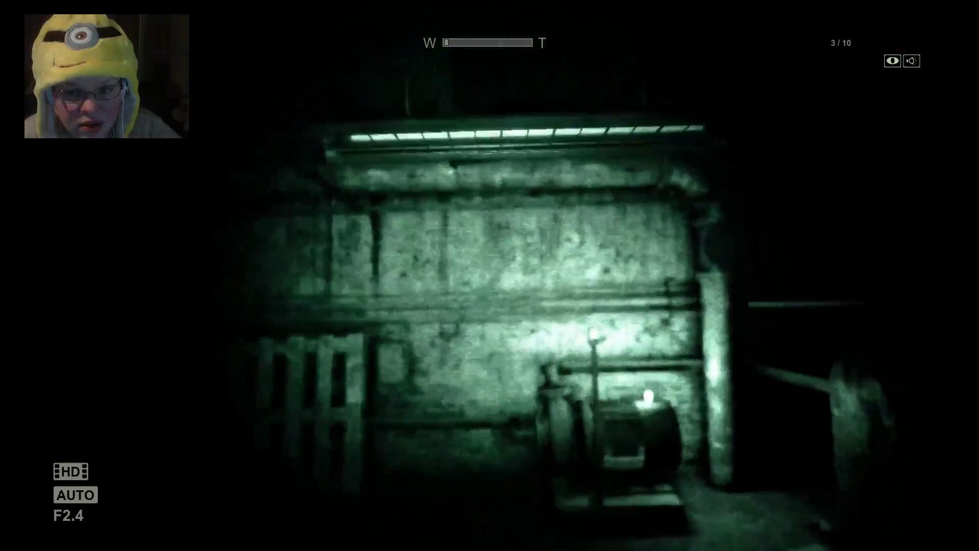
Cross the dark rooms past the brick pillar, barrels and railing to the generator panel
key("w")
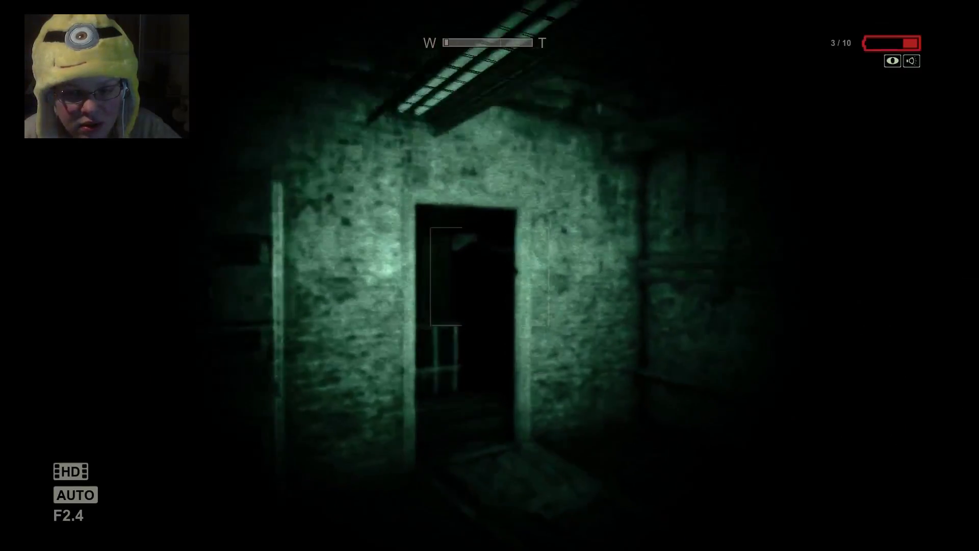
key("w")
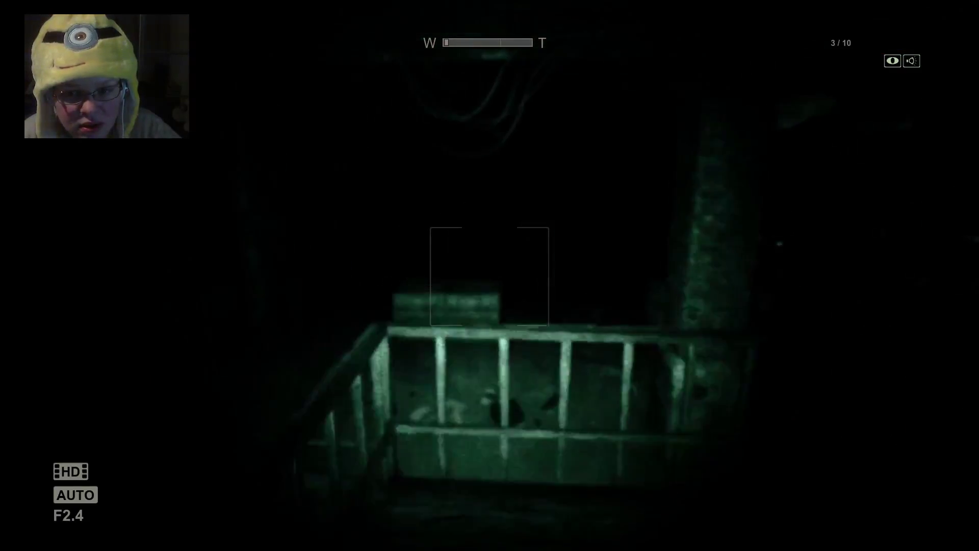
key("w")
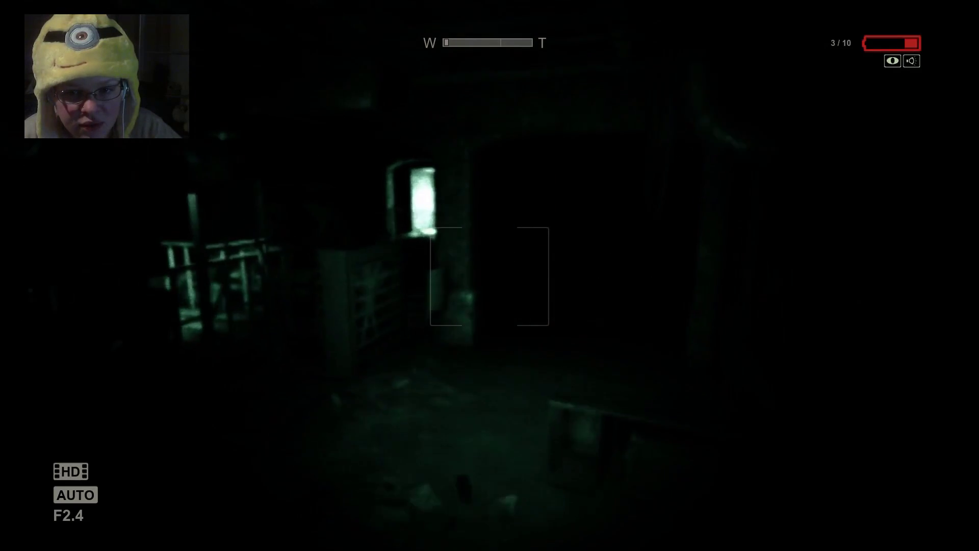
key("w")
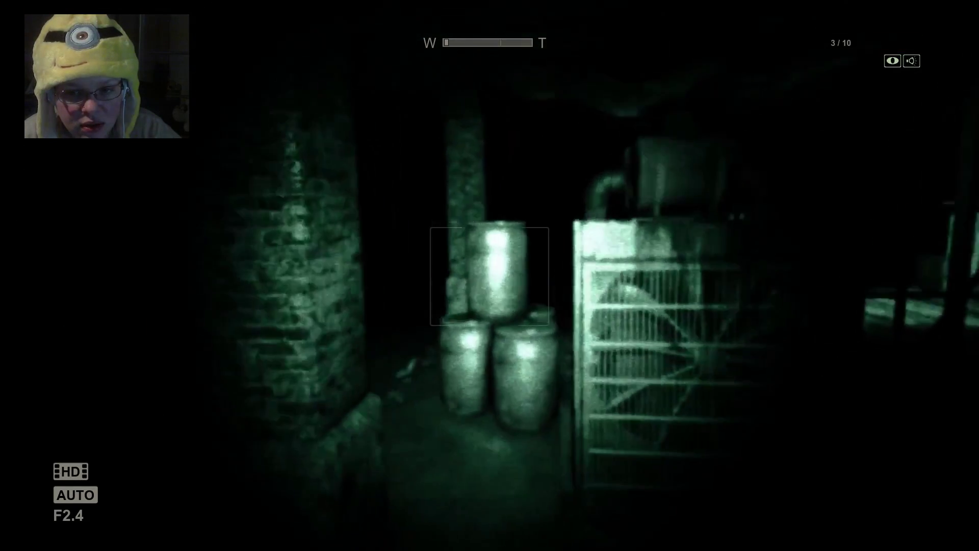
key("w")
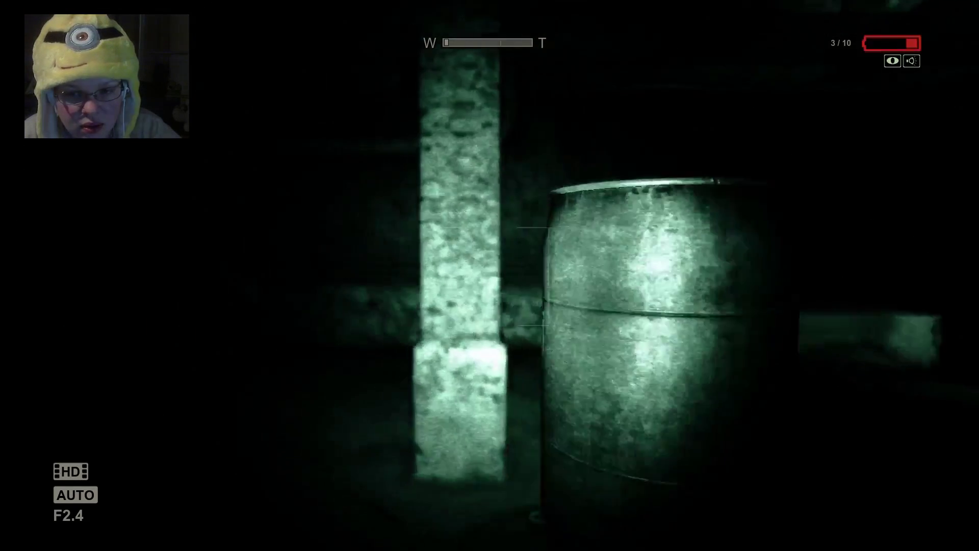
key("w")
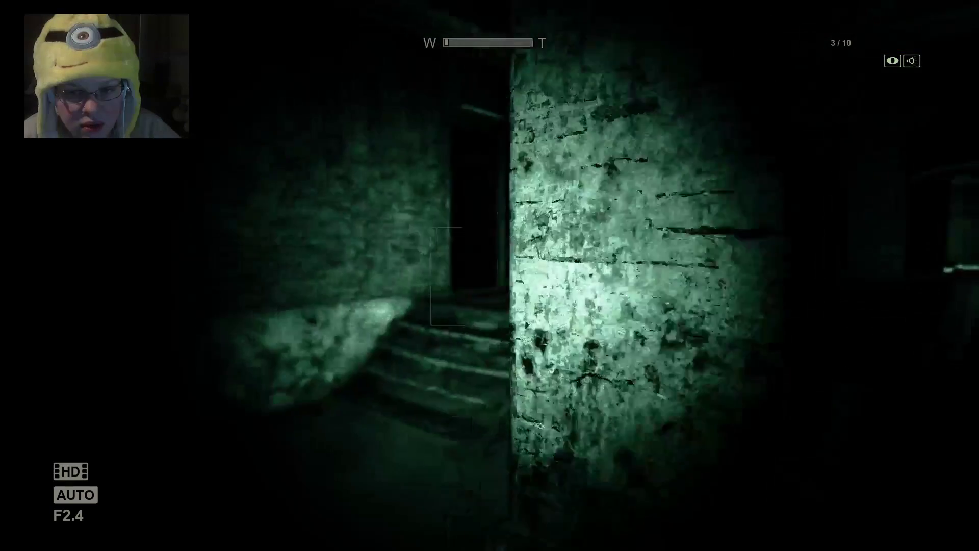
key("w")
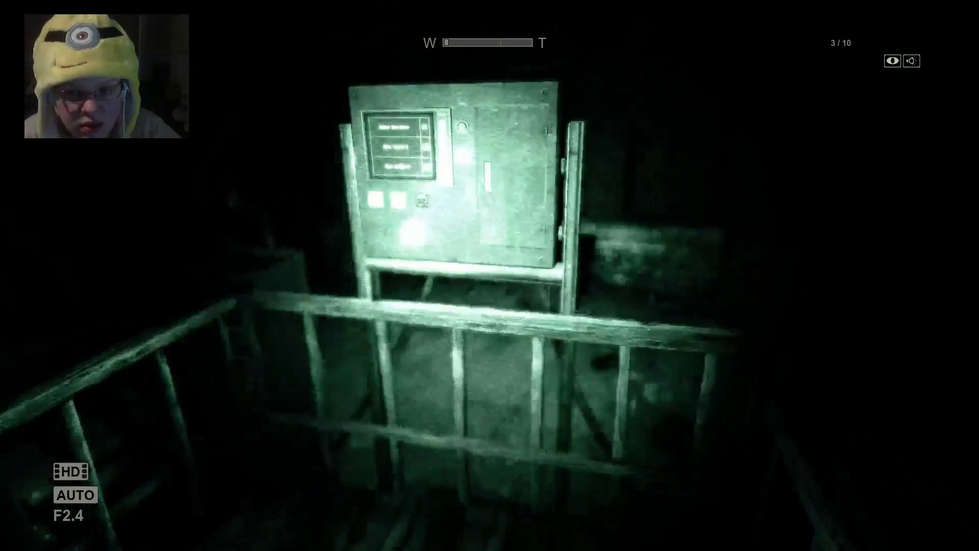
key("w")
key("w")
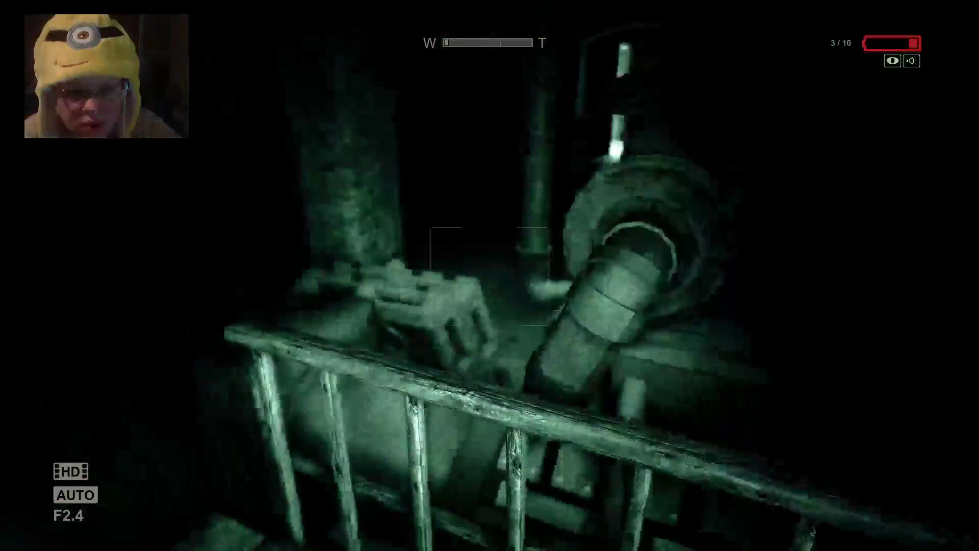
key("f")
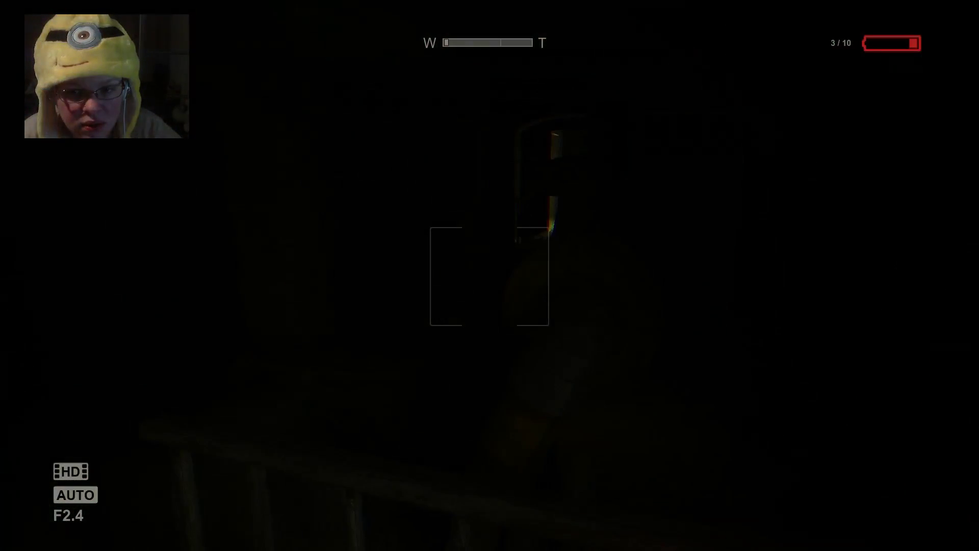
Explore the pitch-dark basement with night vision and camcorder raised until the battery dies
key("f")
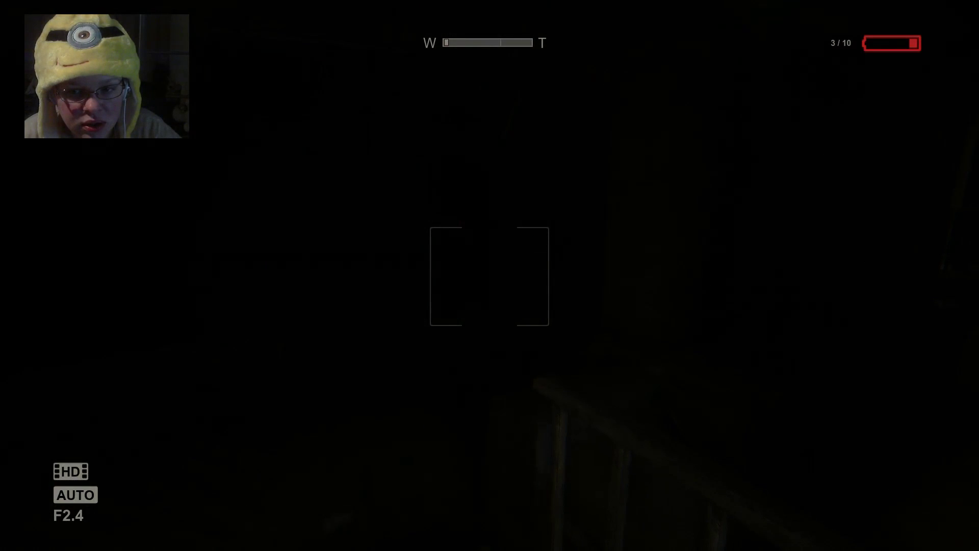
key("f")
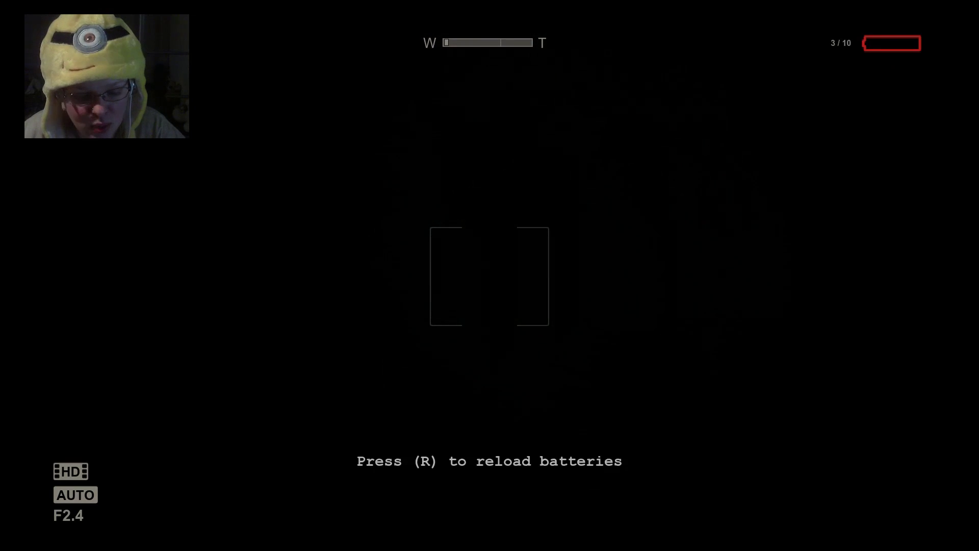
right_click(490, 276)
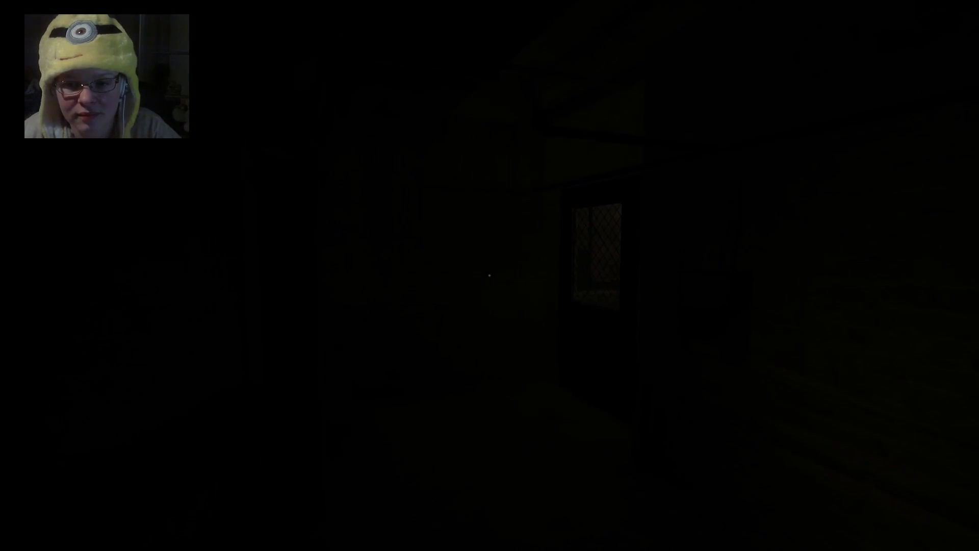
Walk past the mesh door through the sink room, toggling night vision to check it
right_click(489, 276)
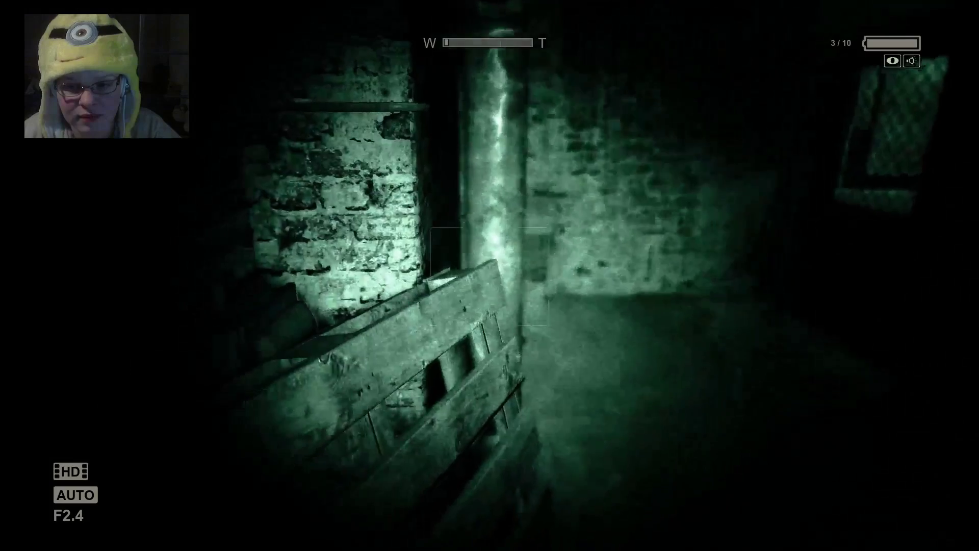
key("w")
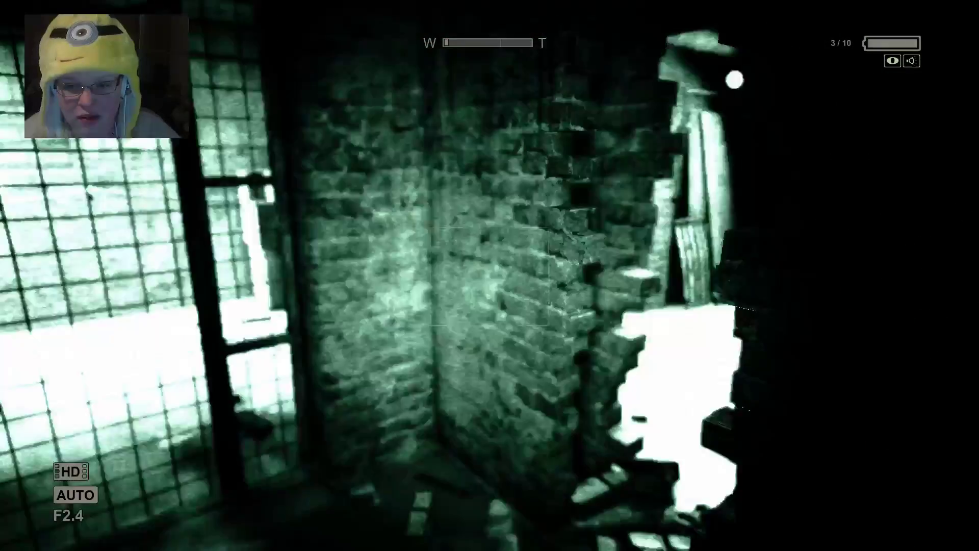
key("f")
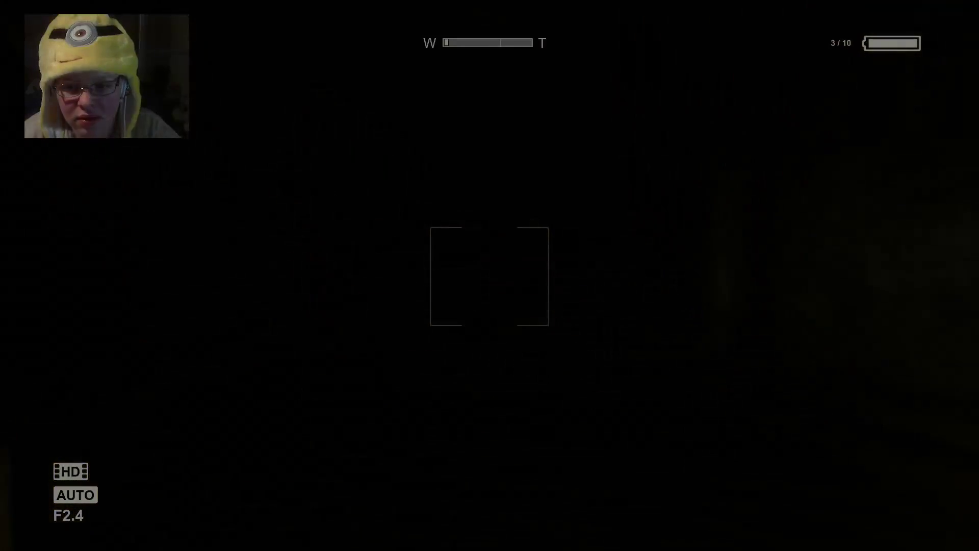
right_click(489, 276)
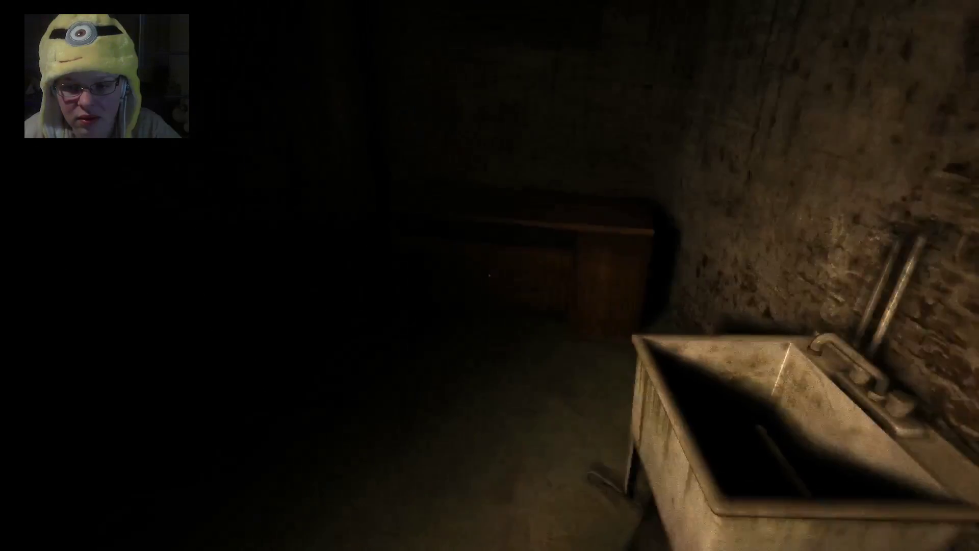
right_click(489, 275)
key("f")
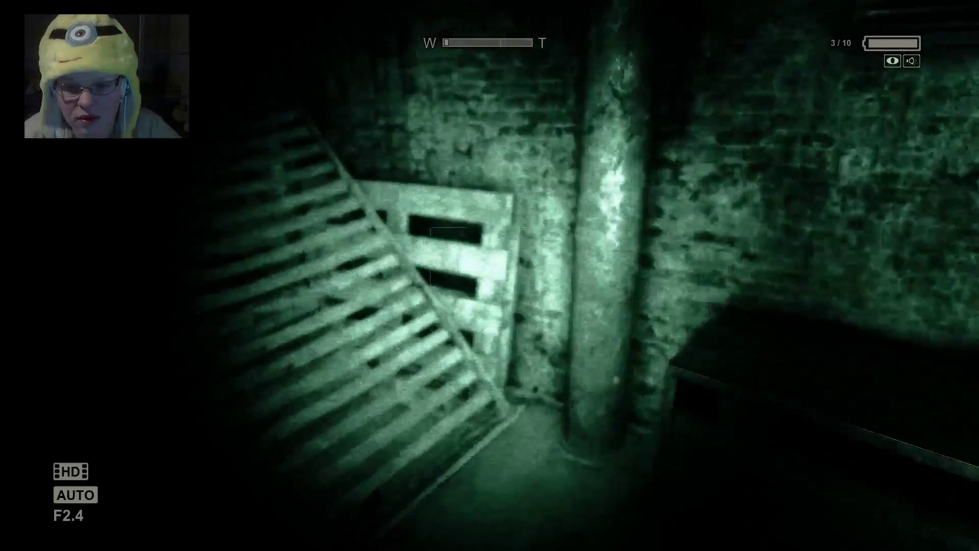
key("f")
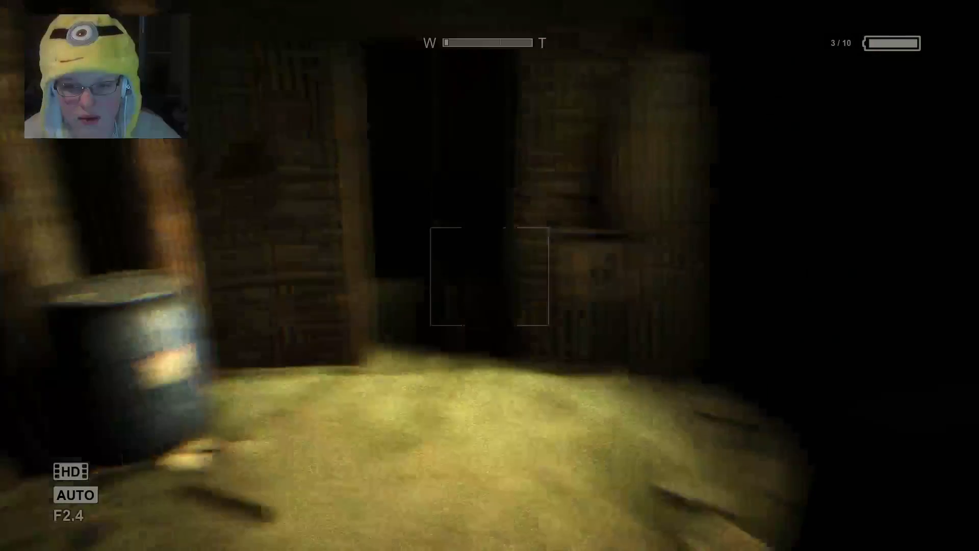
key("f")
key("f")
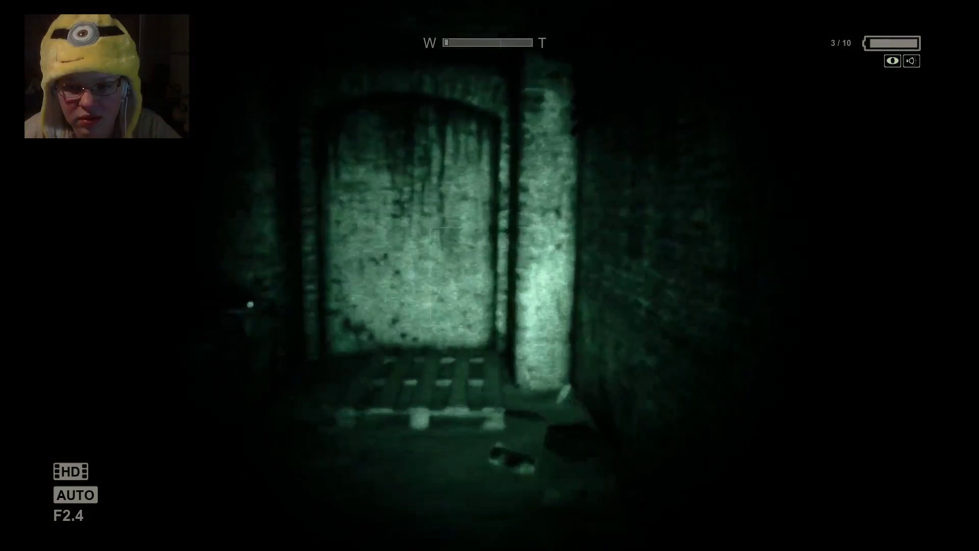
Pass the floor pallet and follow the crate corridor toward the lit table
key("w")
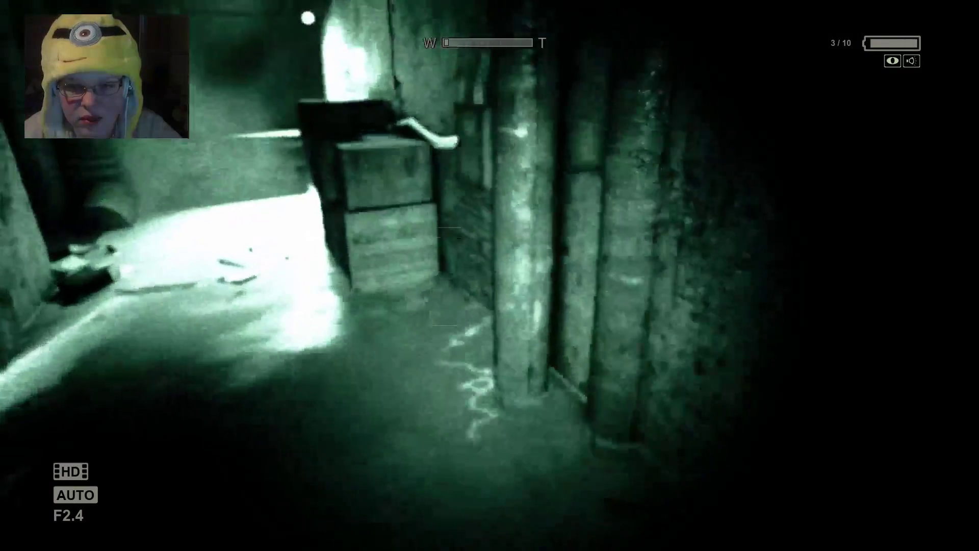
key("w")
key("f")
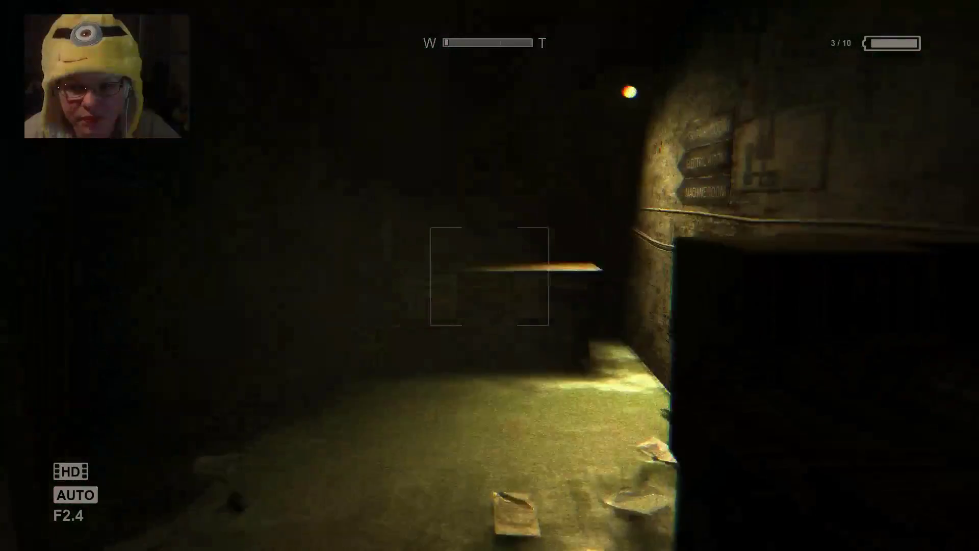
key("w")
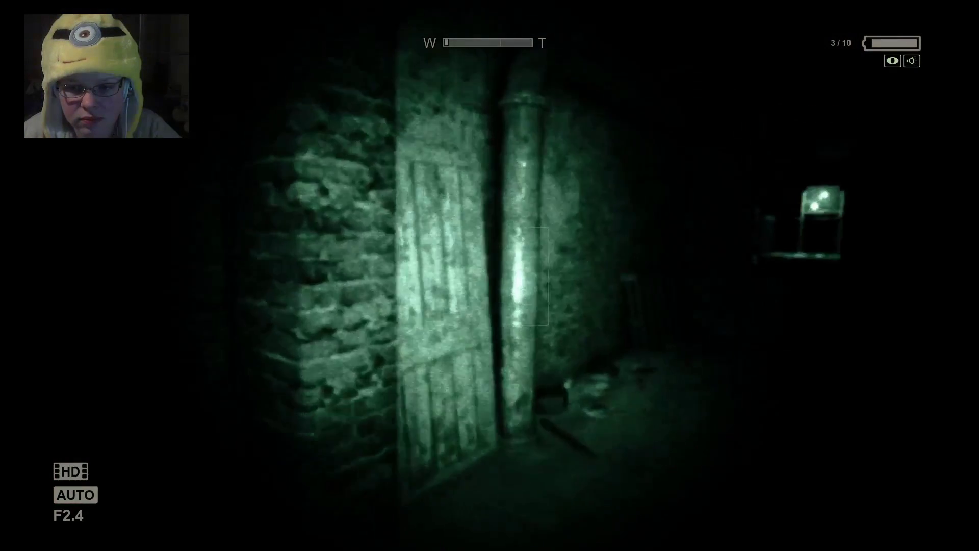
Follow the rubble corridor past the stone pillar to the bed-frame and mattress rooms
key("w")
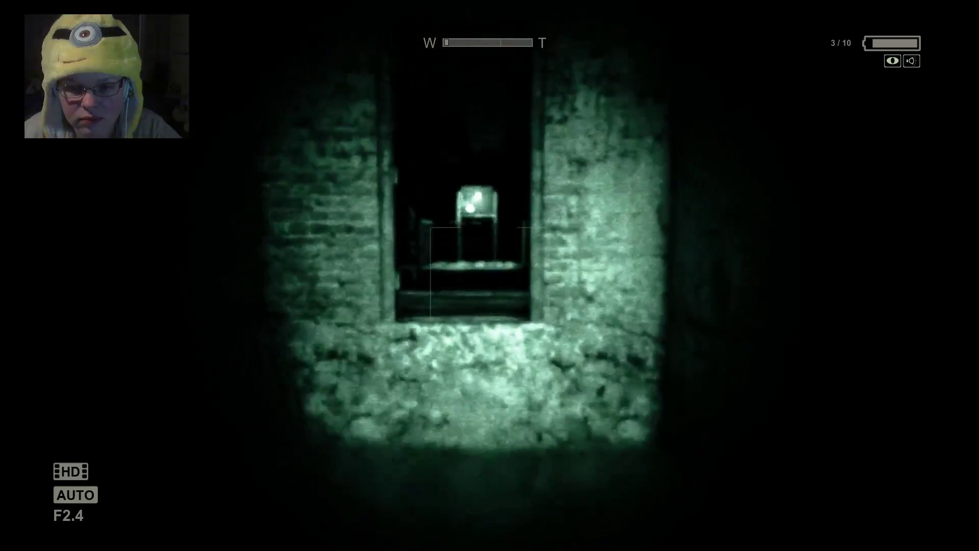
key("w")
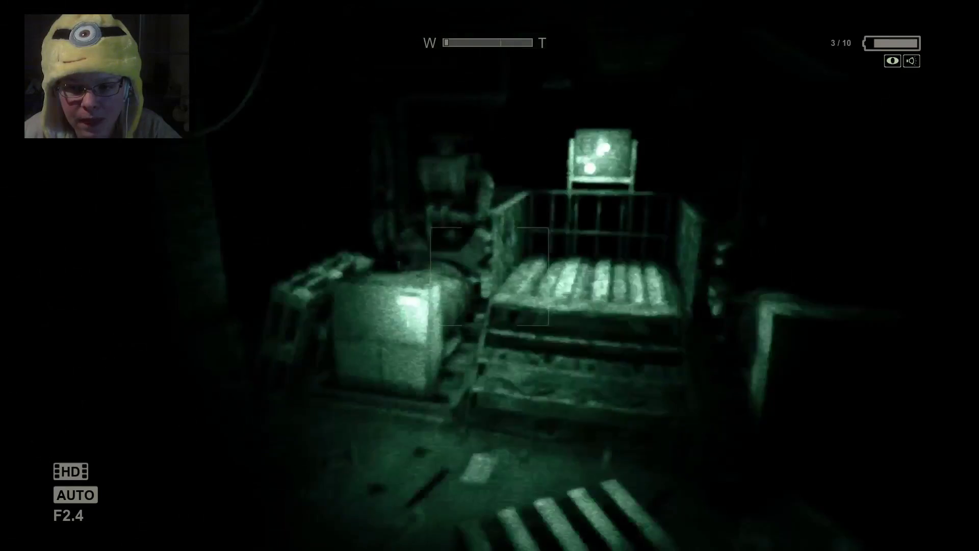
key("w")
key("w")
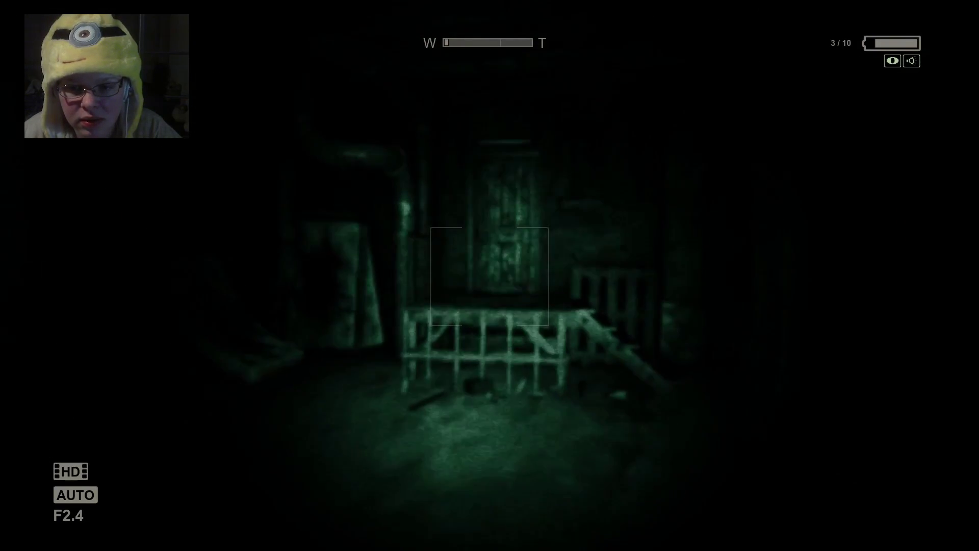
key("w")
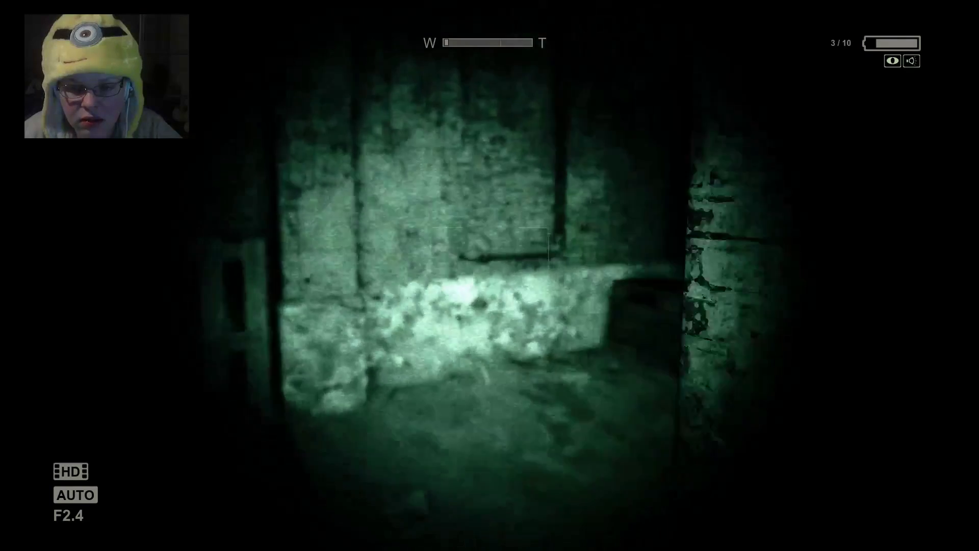
key("w")
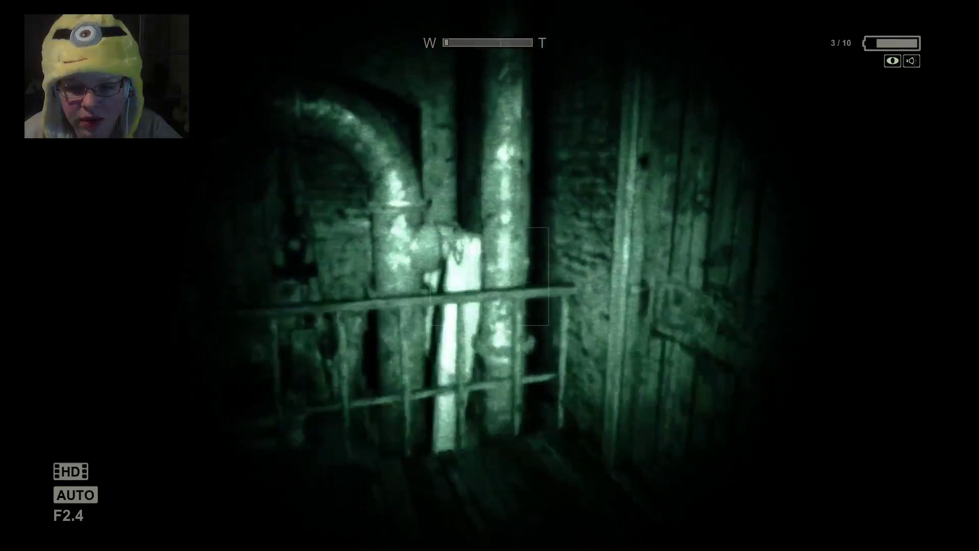
key("w")
key("w")
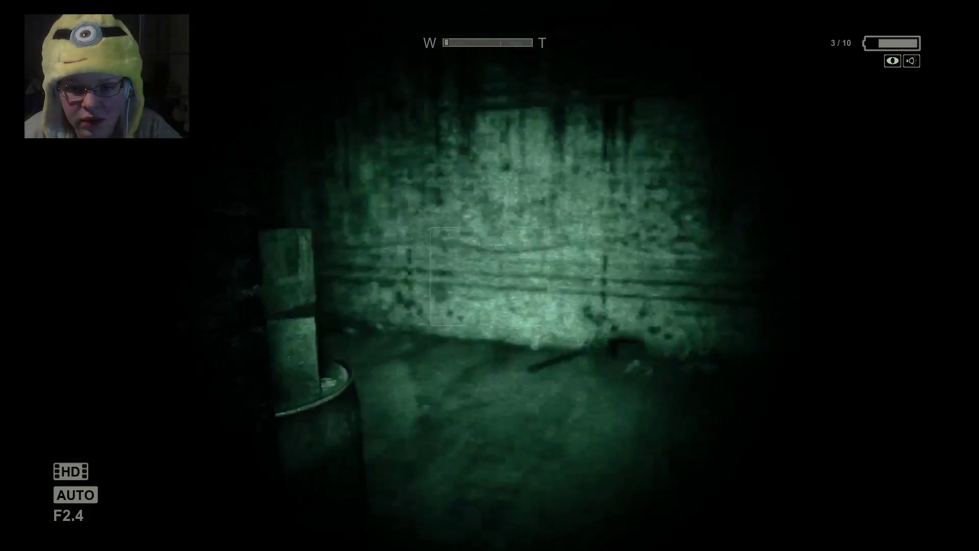
Walk the dark corridor past the crates into the lit room with the staircase
key("w")
key("f")
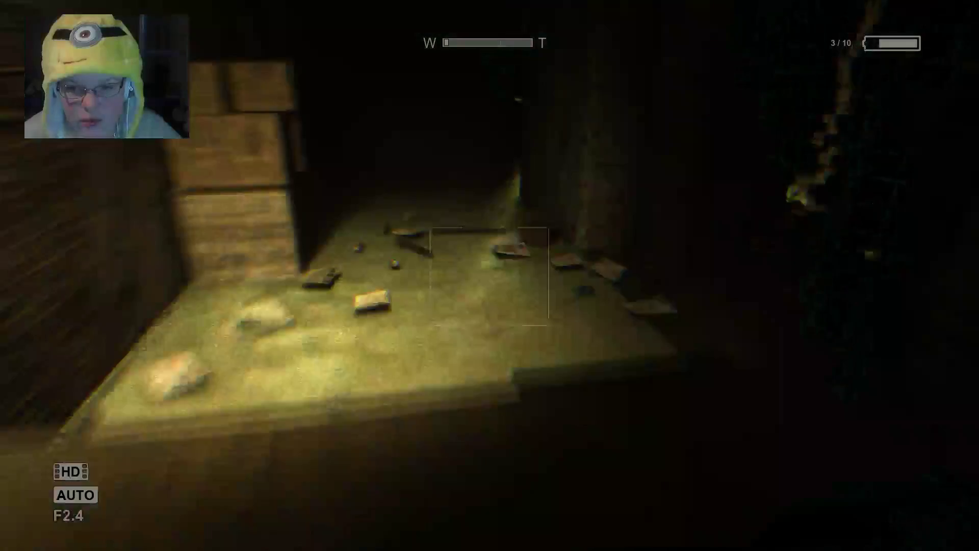
key("w")
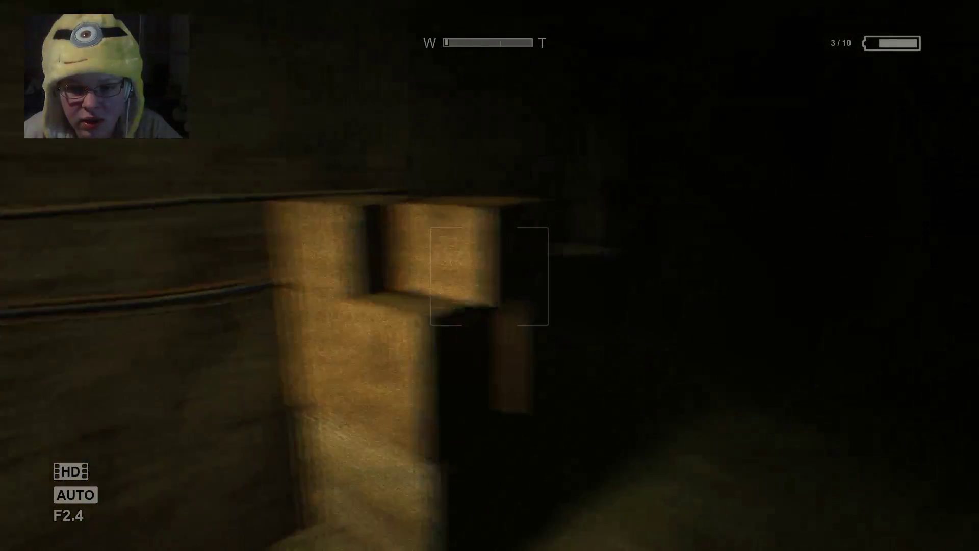
key("f")
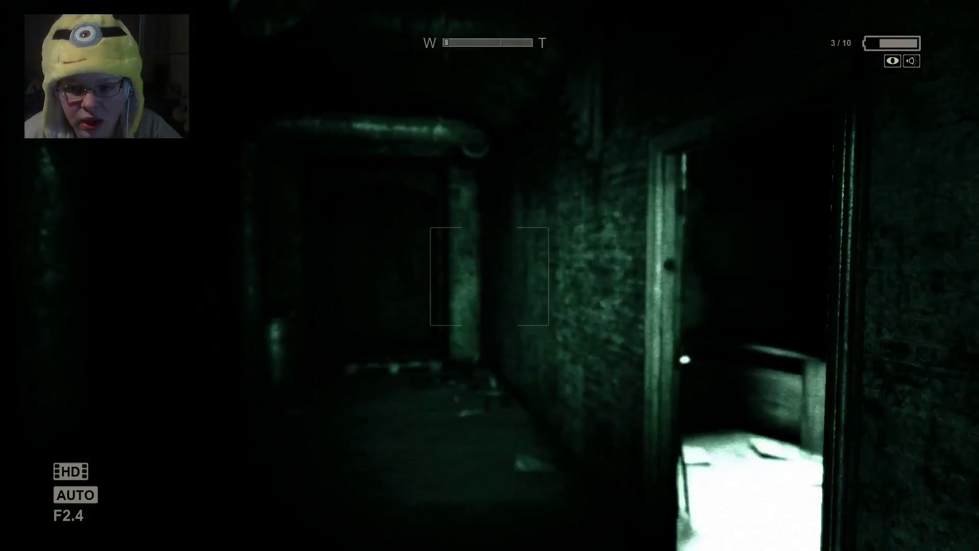
key("w")
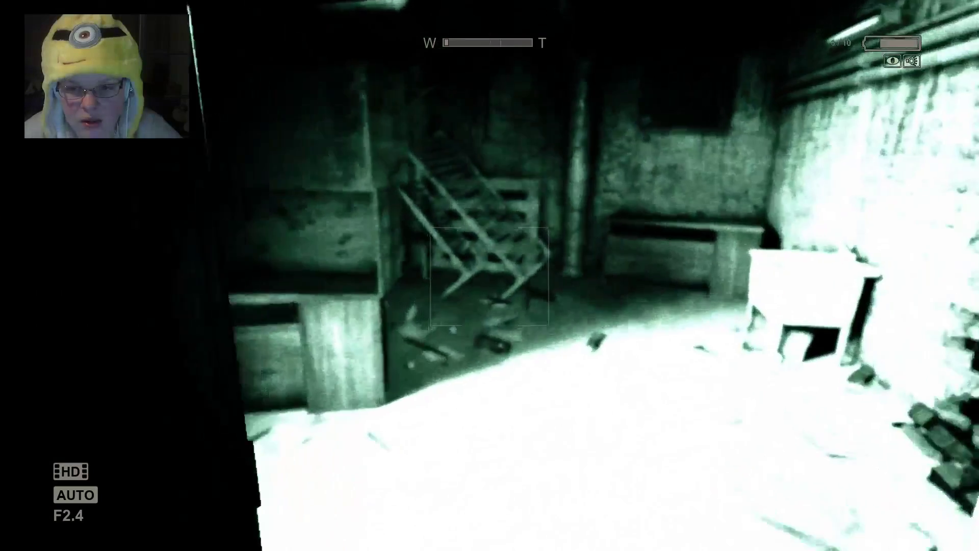
key("w")
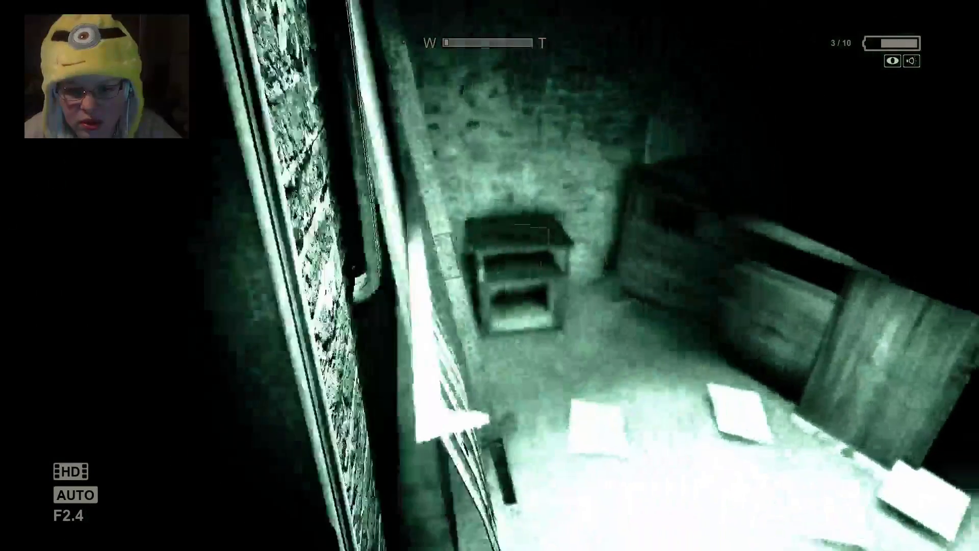
key("w")
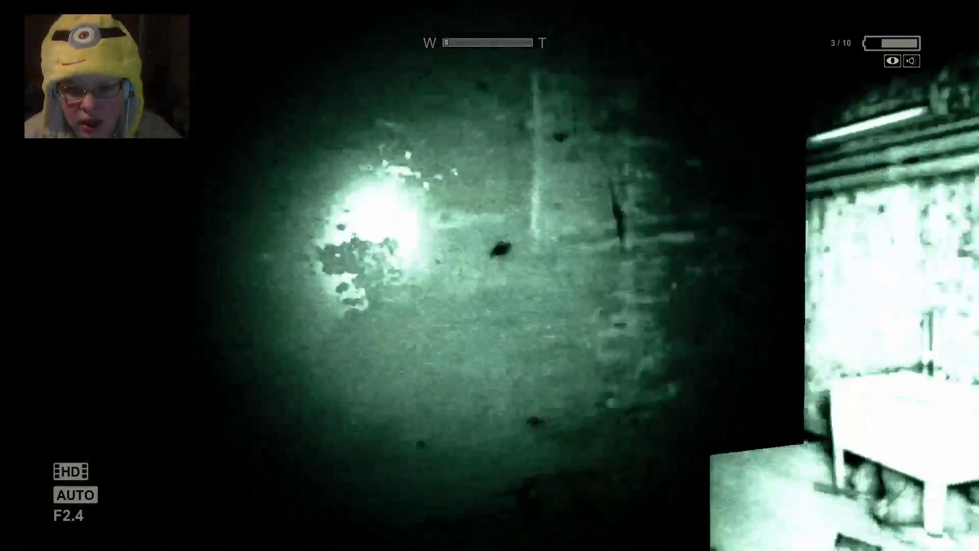
key("w")
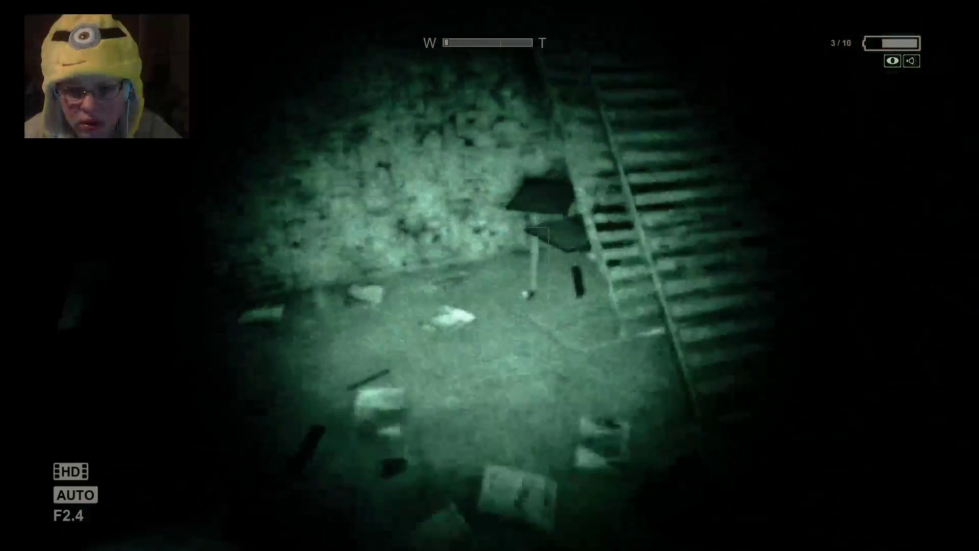
Climb the stairs, pass through the brick-wall gap, and descend the dark staircase
key("w")
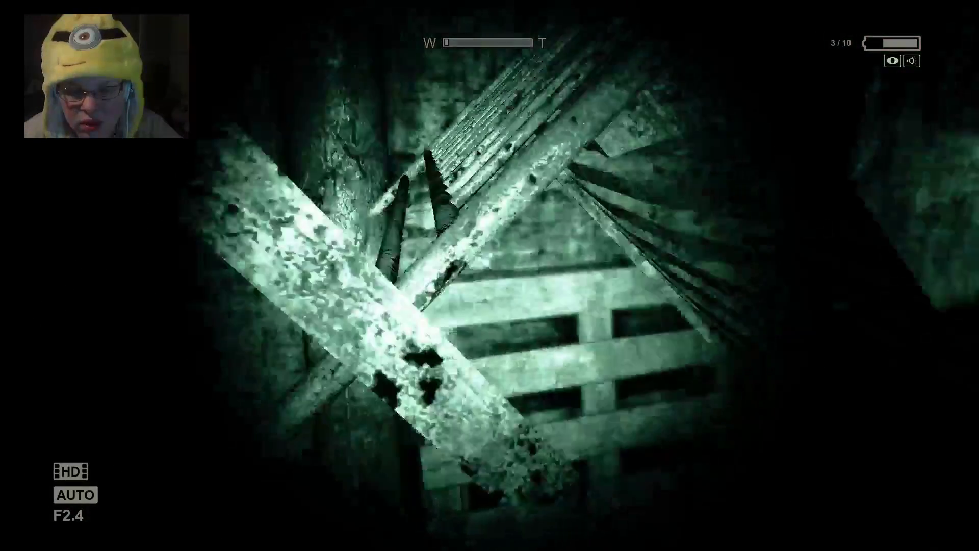
key("w")
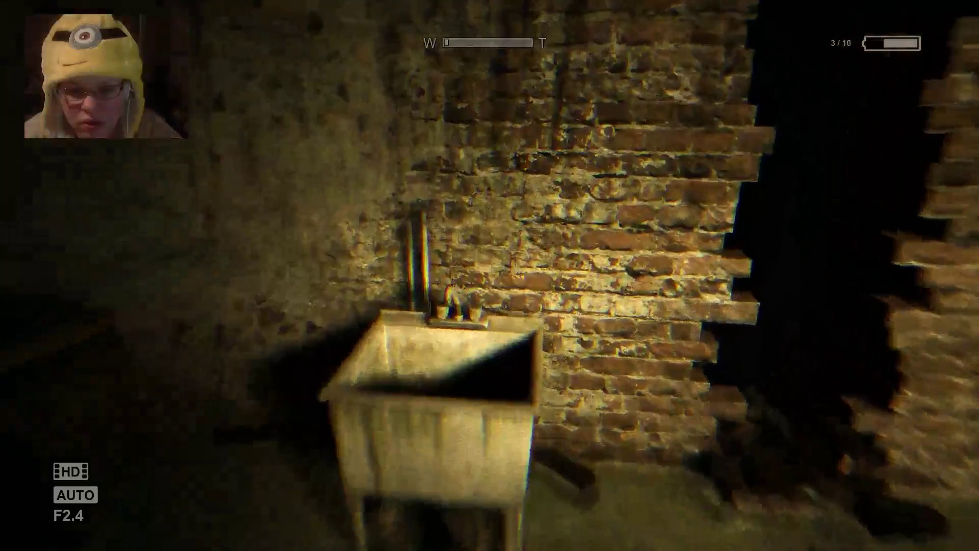
key("w")
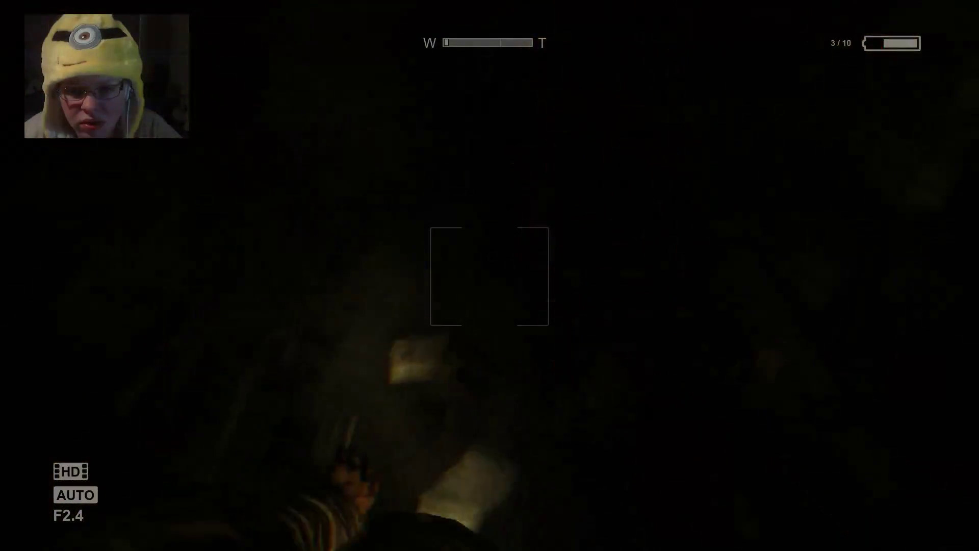
key("f")
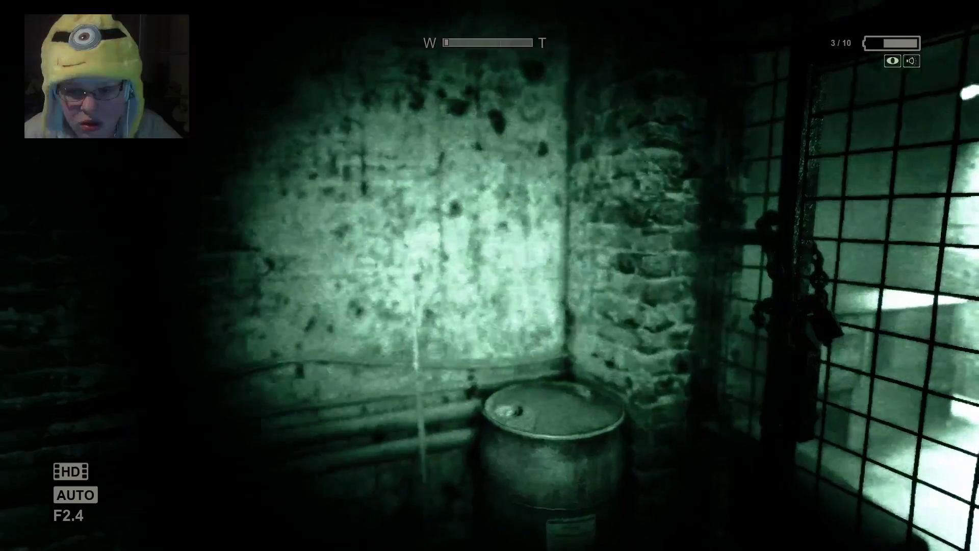
key("f")
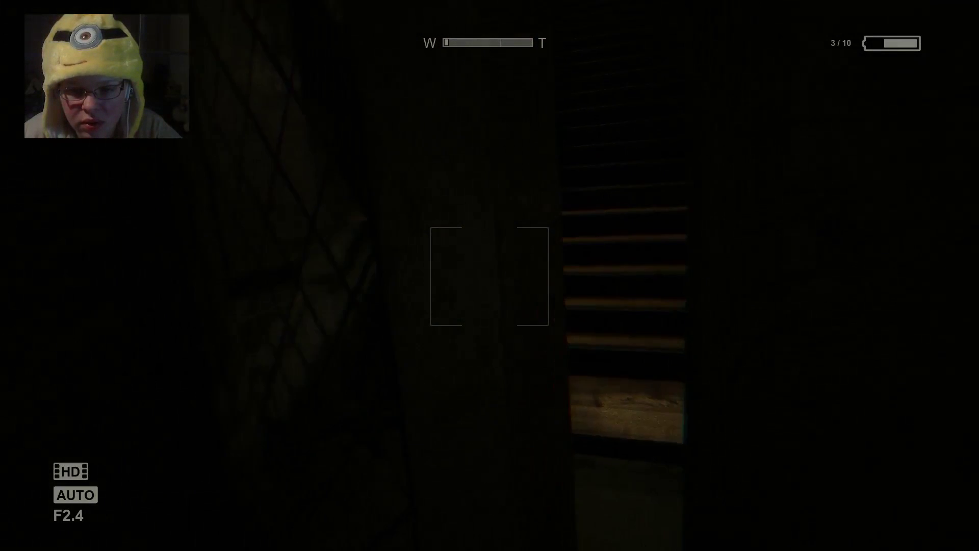
key("w")
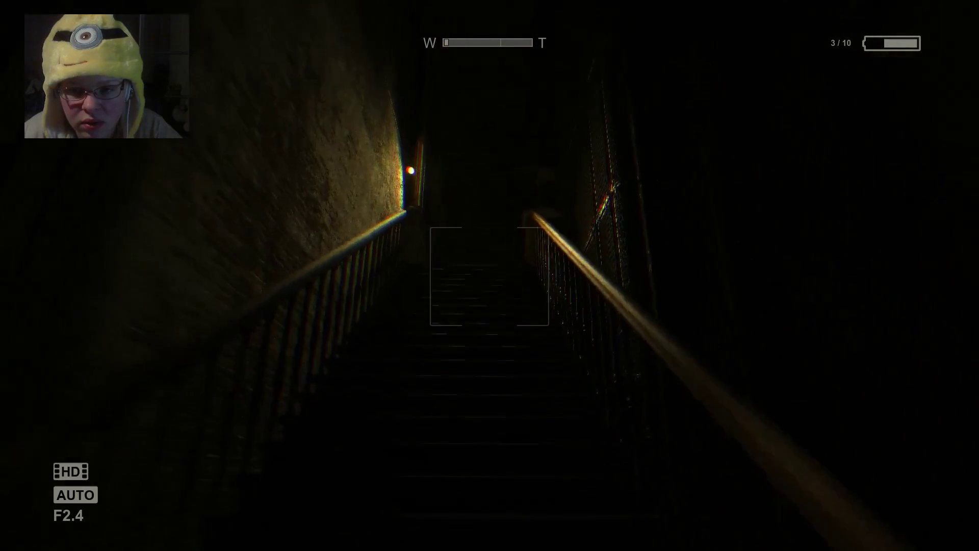
key("w")
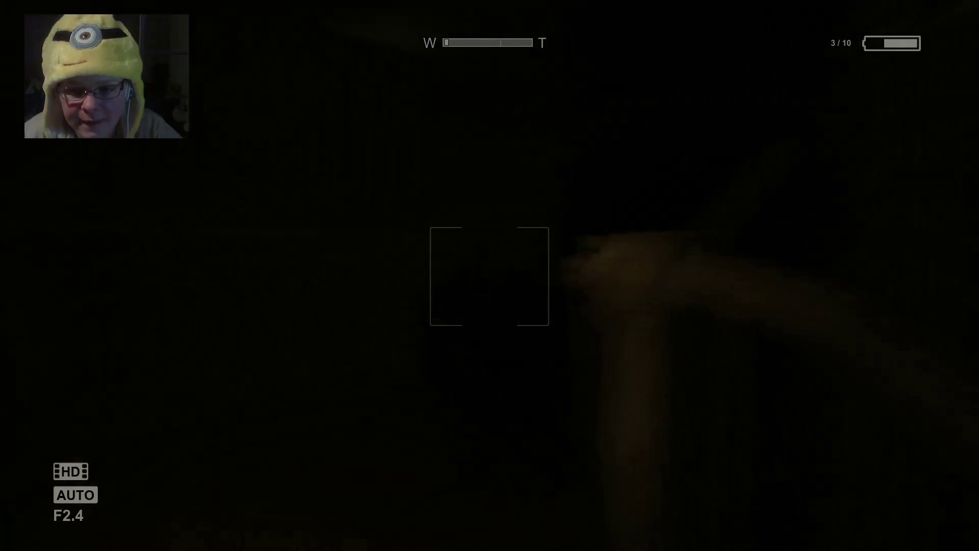
key("f")
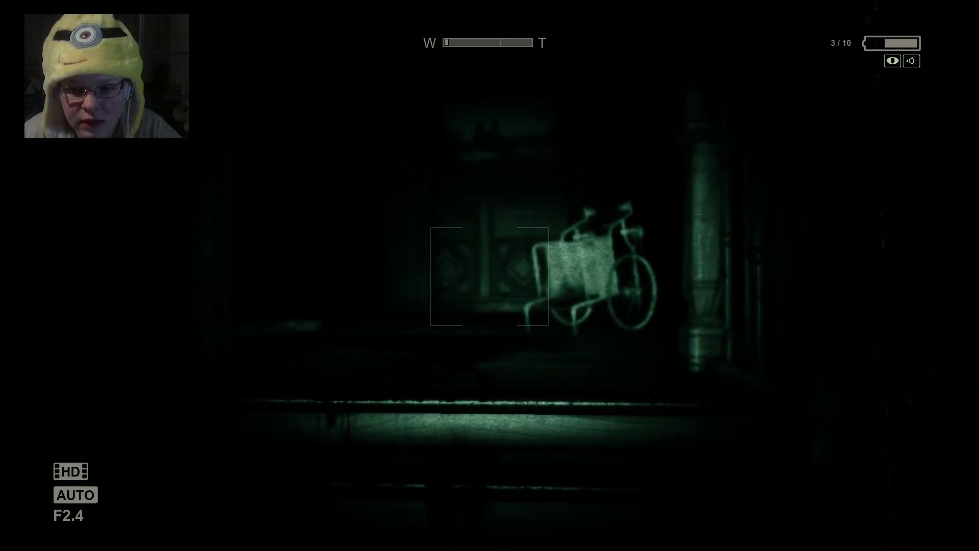
Look back toward the pillared doorway and duck into a locker to hide
left_click_drag(489, 275, 306, 275)
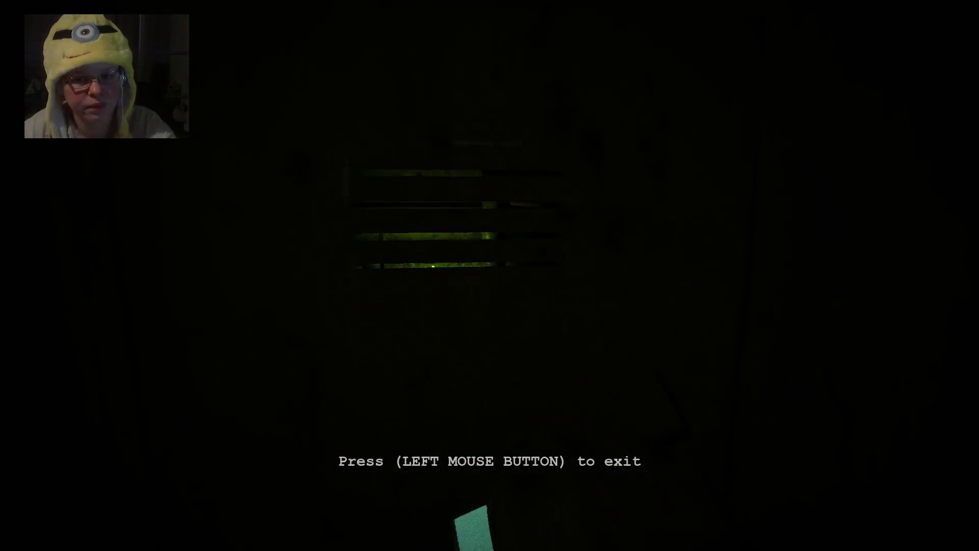
Watch through the locker vents with the camcorder, night vision off, then climb out
right_click(490, 276)
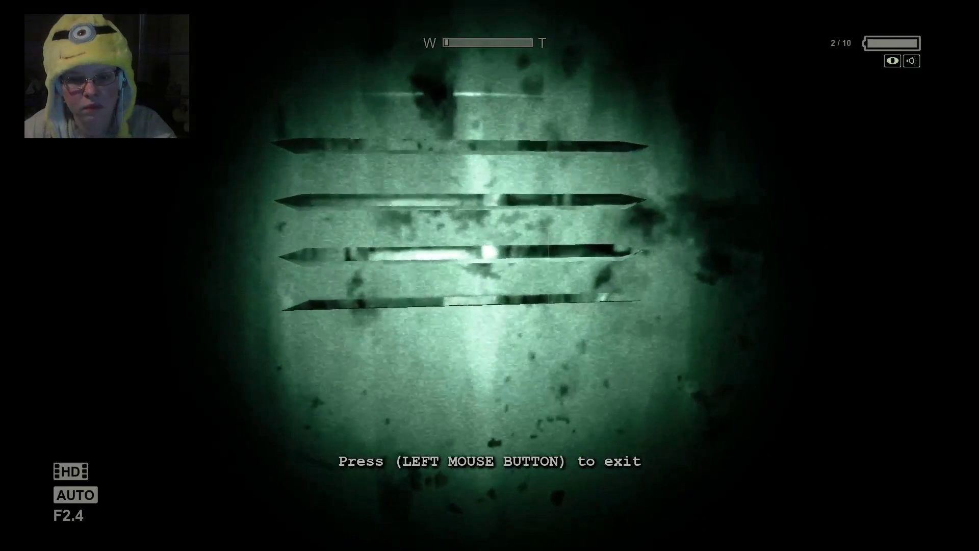
key("f")
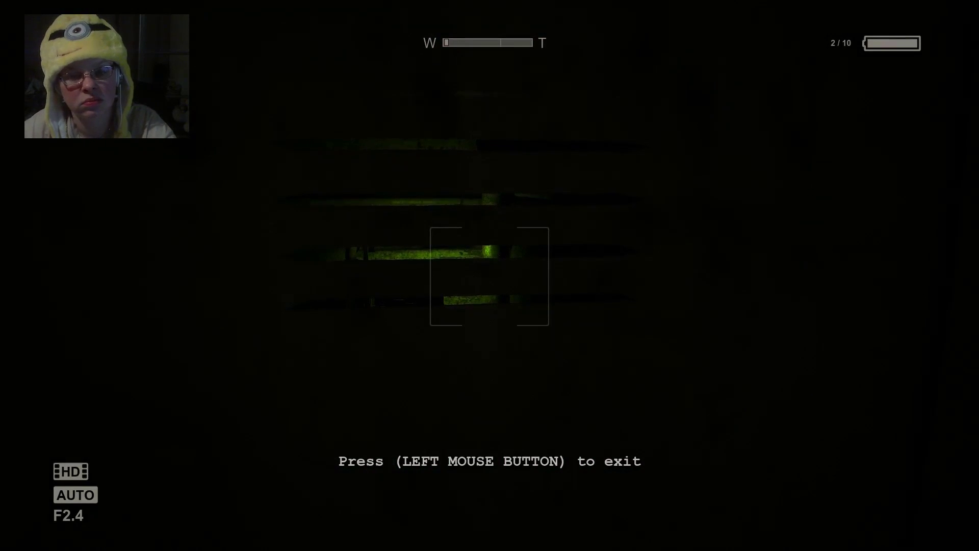
right_click(489, 276)
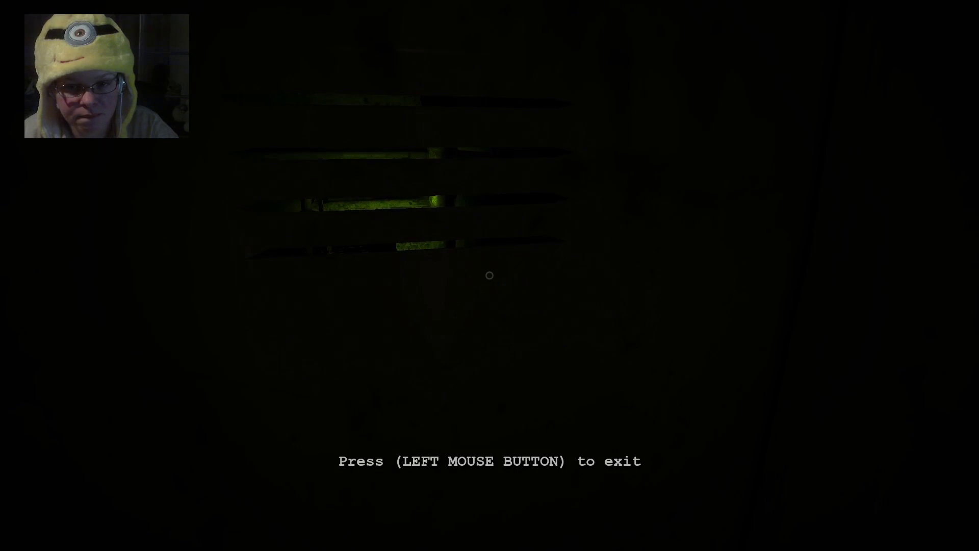
right_click(489, 275)
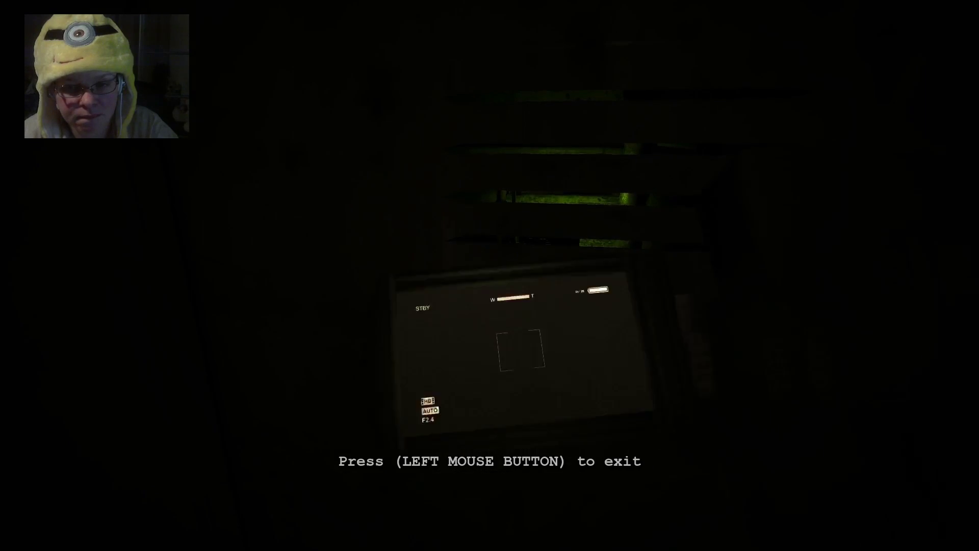
left_click(490, 275)
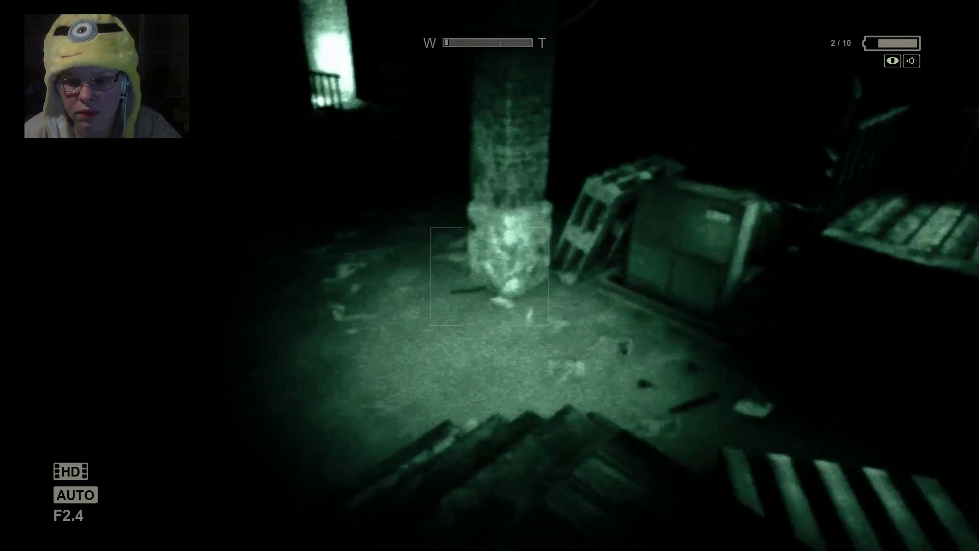
Cross the basement past the brick pillar and pallets, switching night vision off and on
key("f")
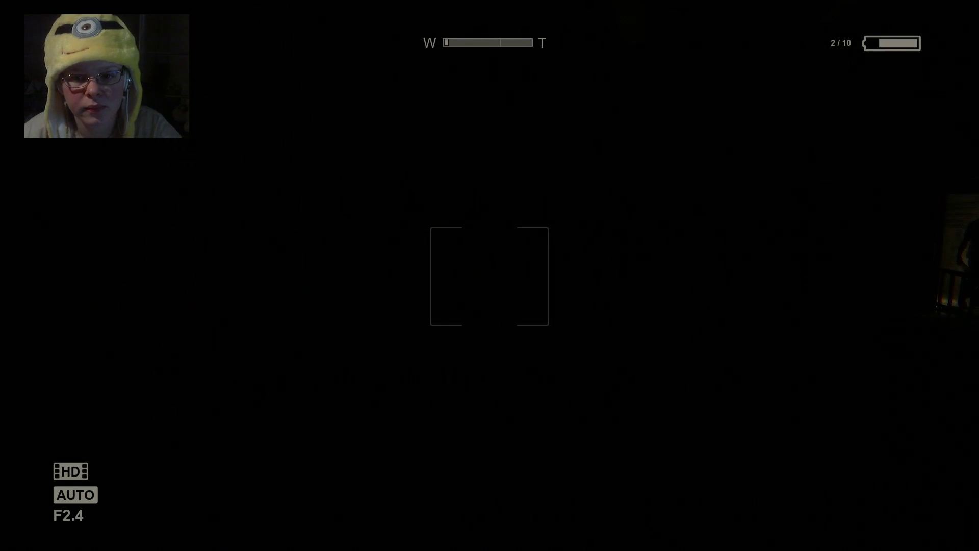
key("f")
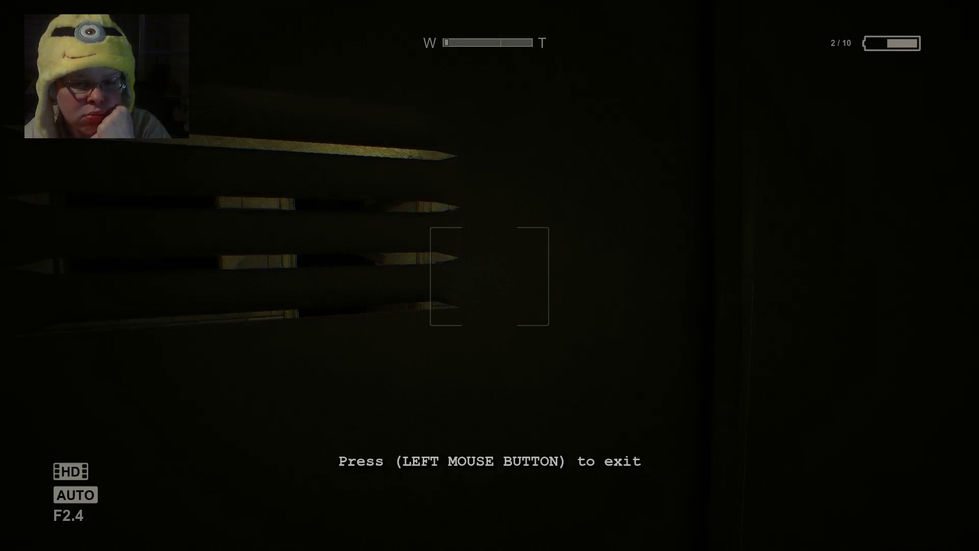
Lower the camcorder while hiding, then exit the locker into the lit monitor room
right_click(490, 276)
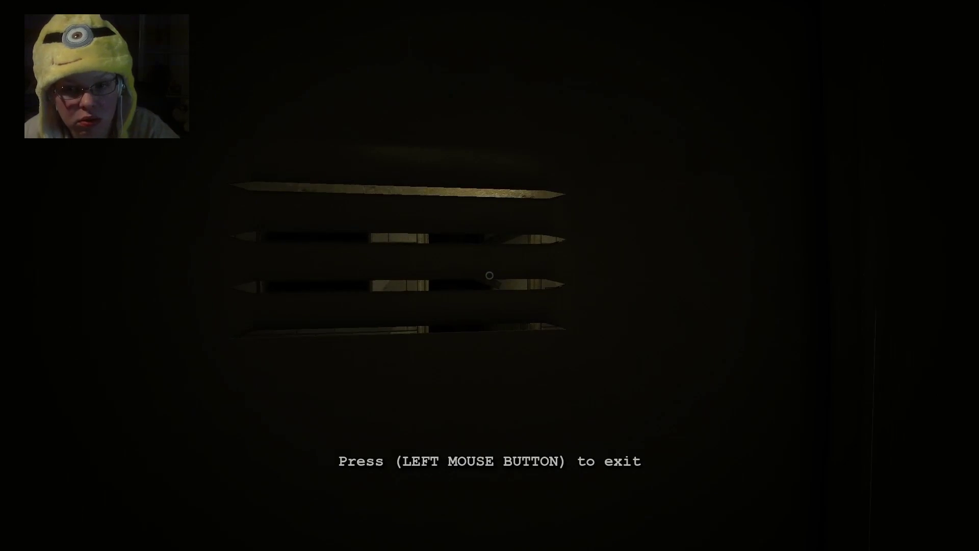
left_click(490, 276)
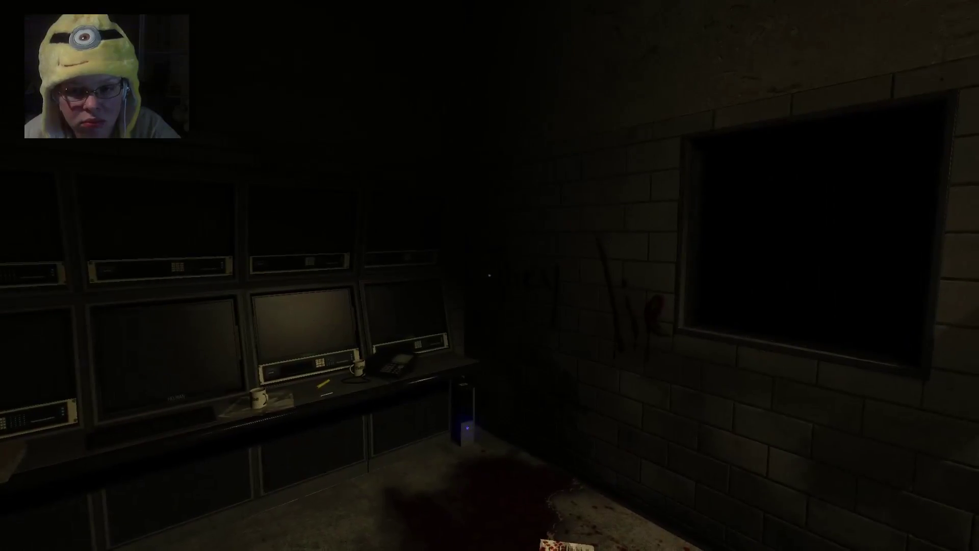
Cross the dark corridor into the office, passing the couch and the desk papers
key("f")
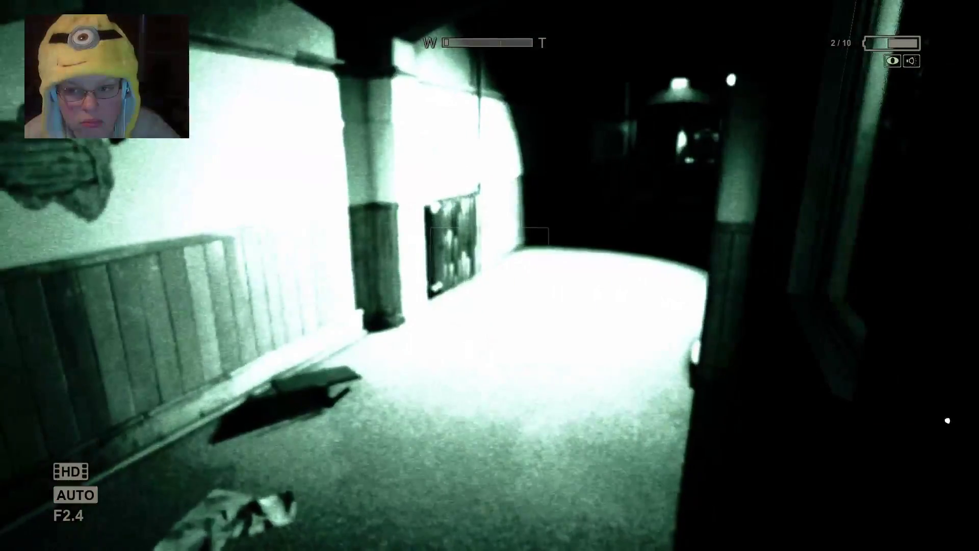
key("f")
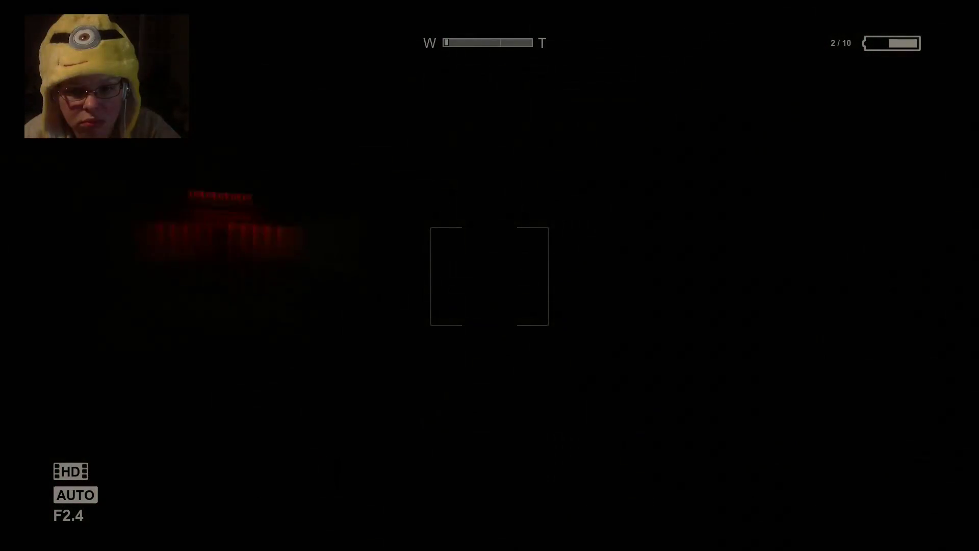
key("f")
key("w")
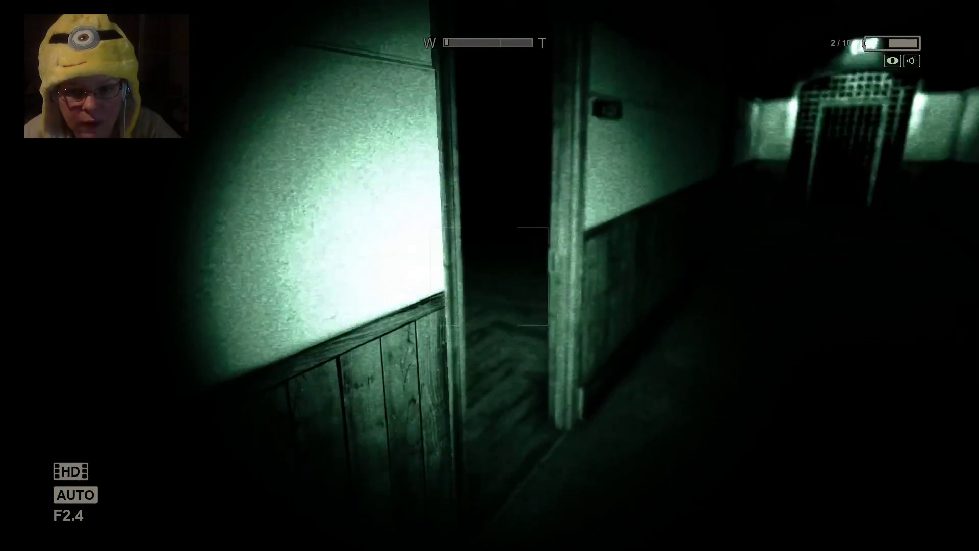
key("w")
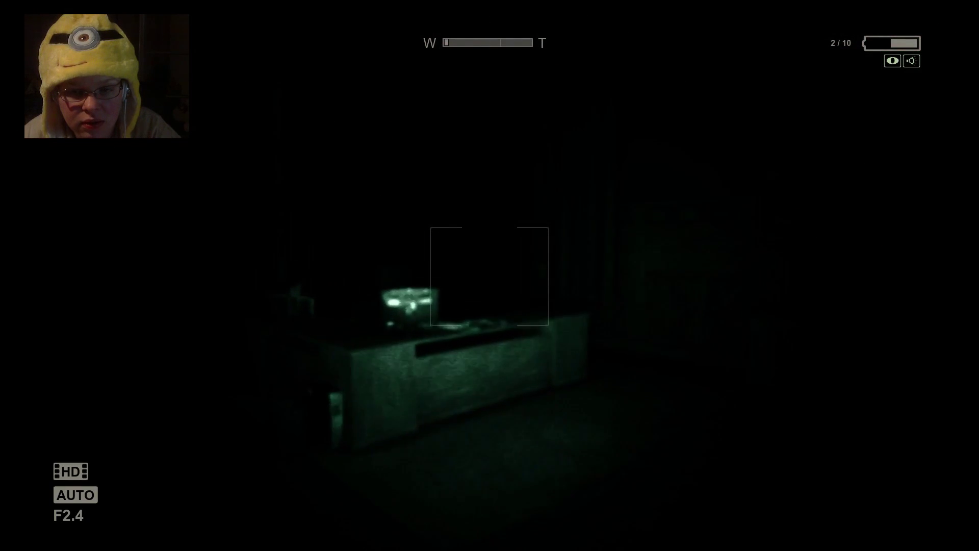
key("w")
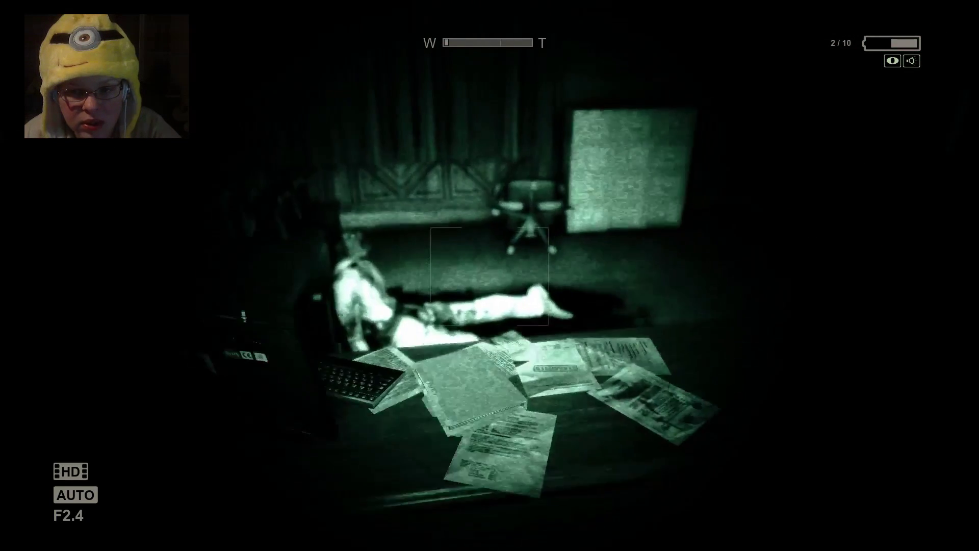
Go through the open doorway and down the long corridor with night vision off
left_click_drag(490, 275, 306, 275)
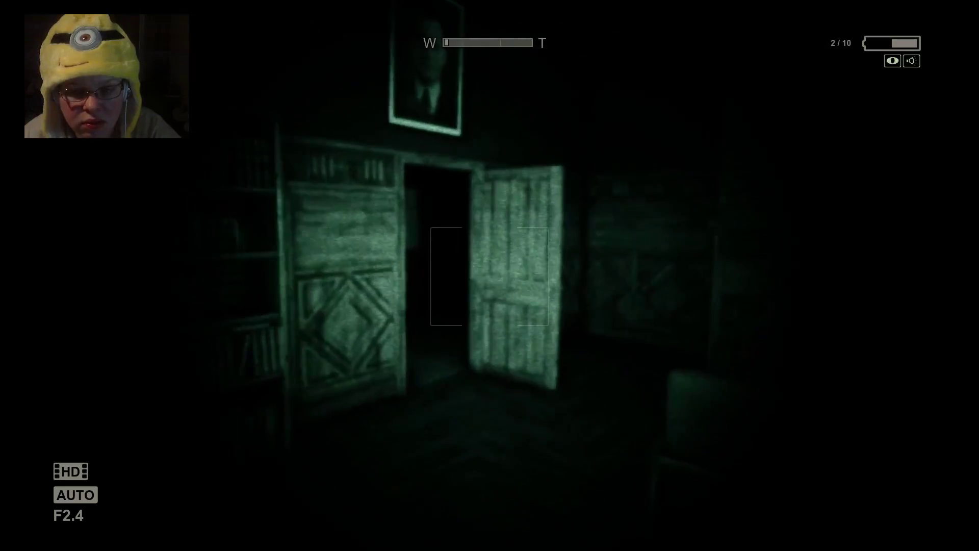
key("w")
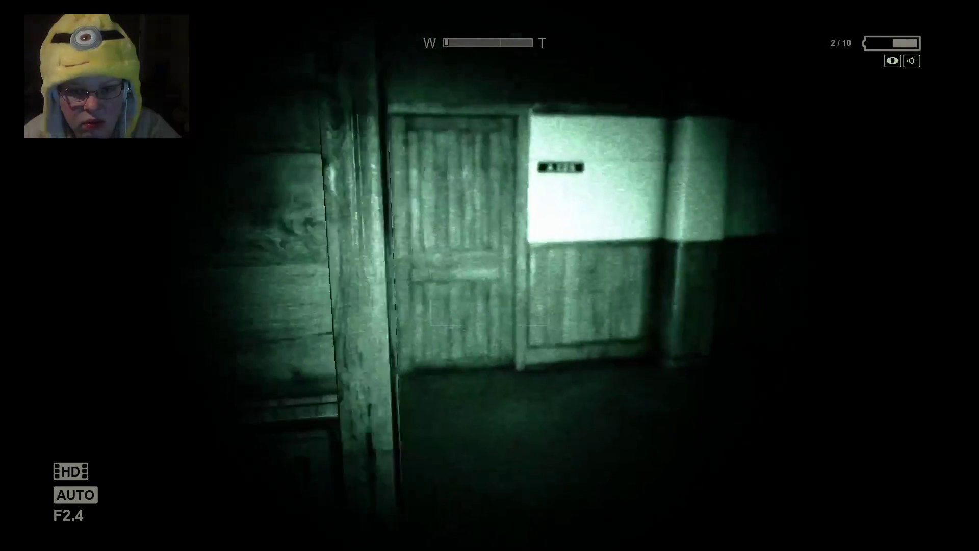
key("w")
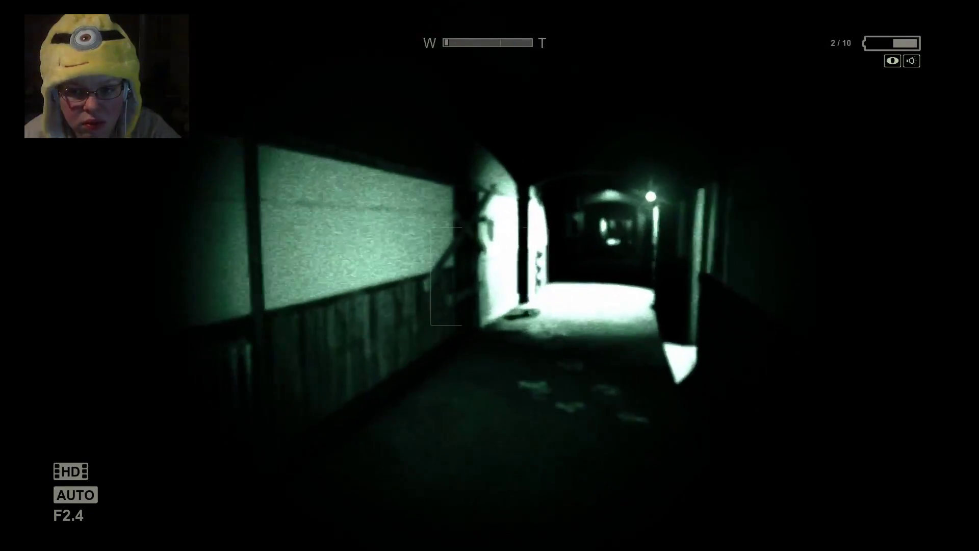
key("f")
Head down the corridor toward the EXIT sign and through the gated doorway to the staircase pillar
key("w")
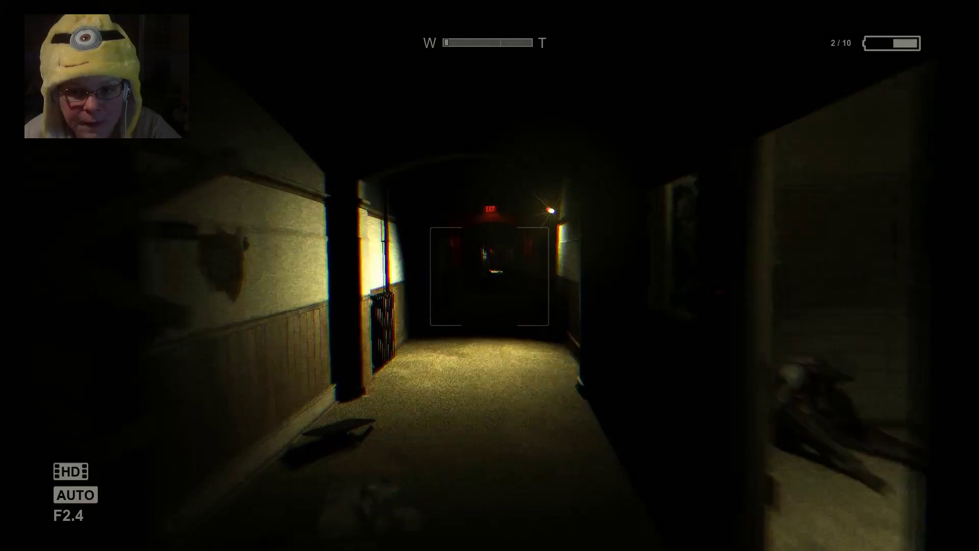
key("w")
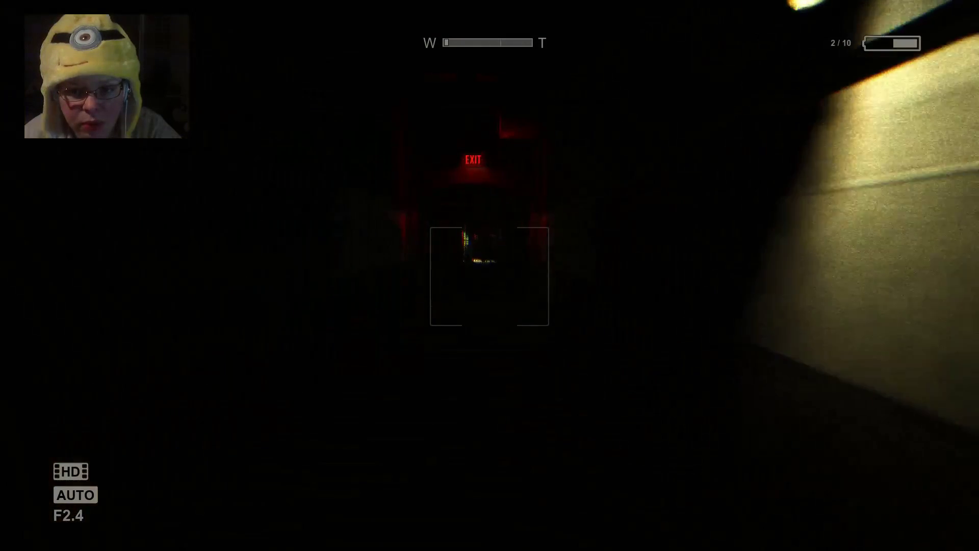
key("f")
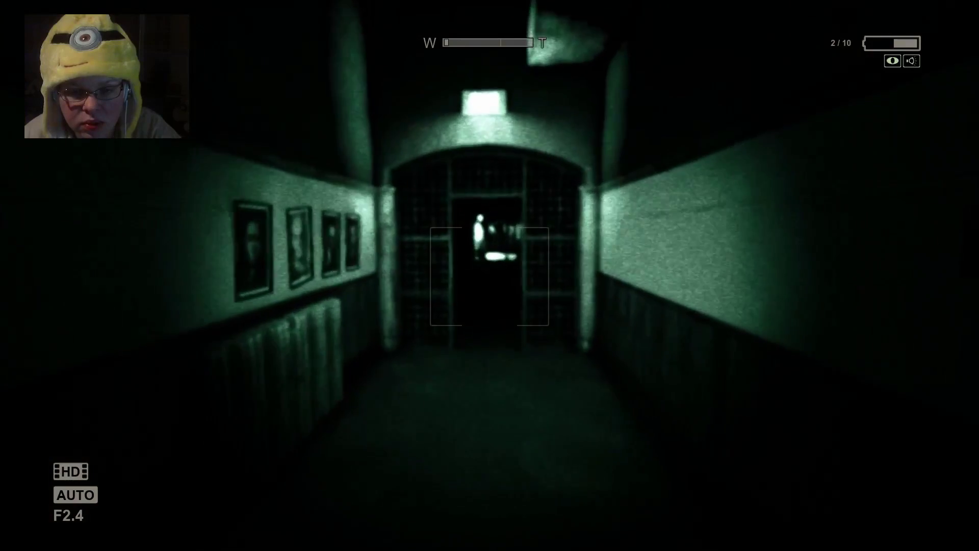
key("w")
scroll(489, 276, "up", 3)
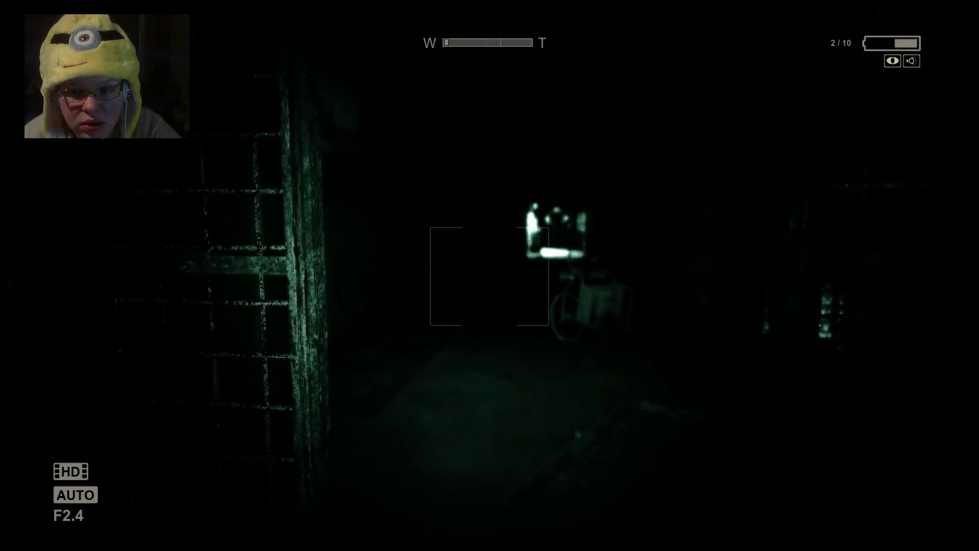
key("w")
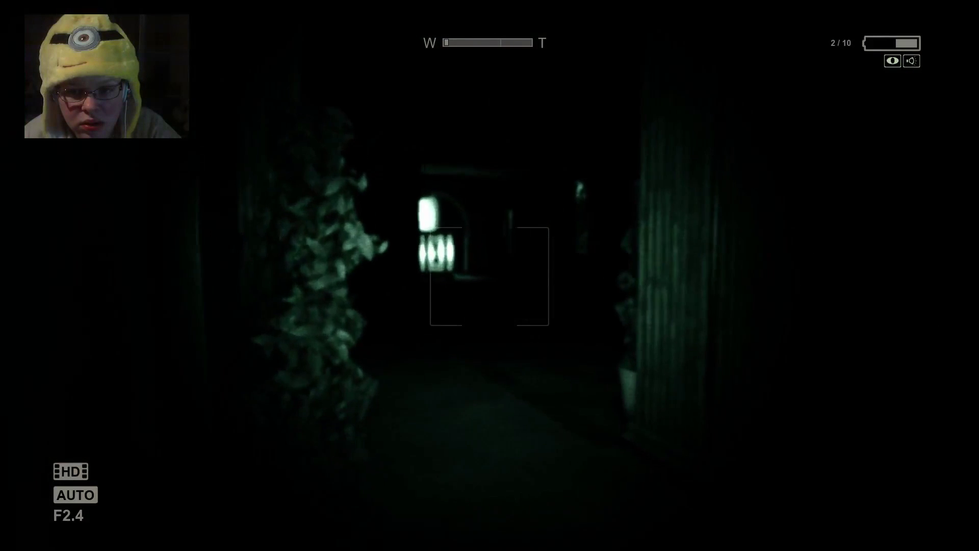
key("w")
Pass the wheelchair and floor directory sign, then descend the stairwell flights
key("w")
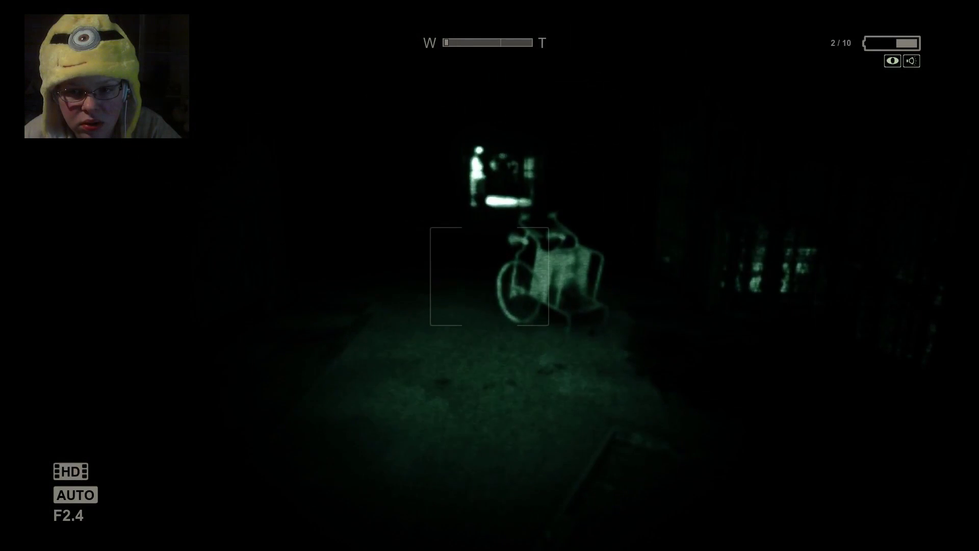
key("w")
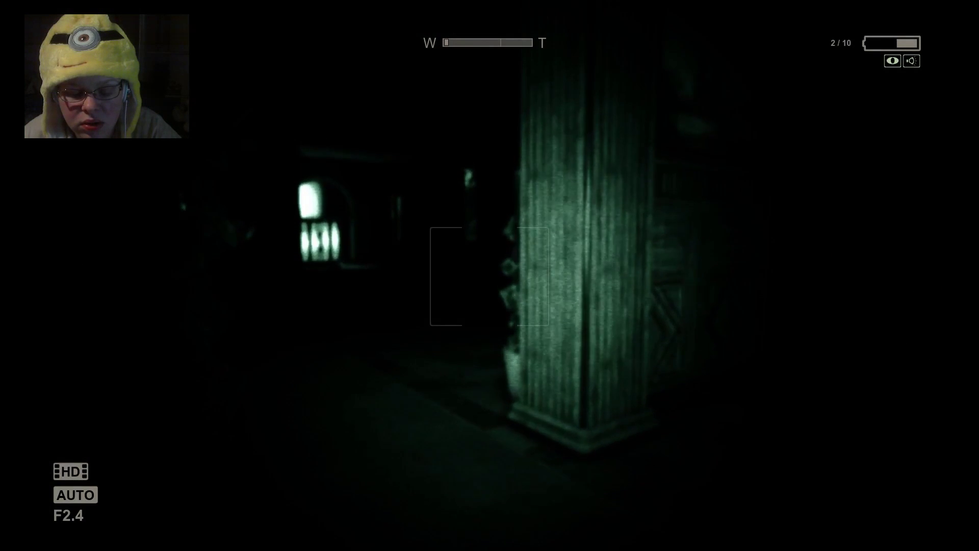
key("w")
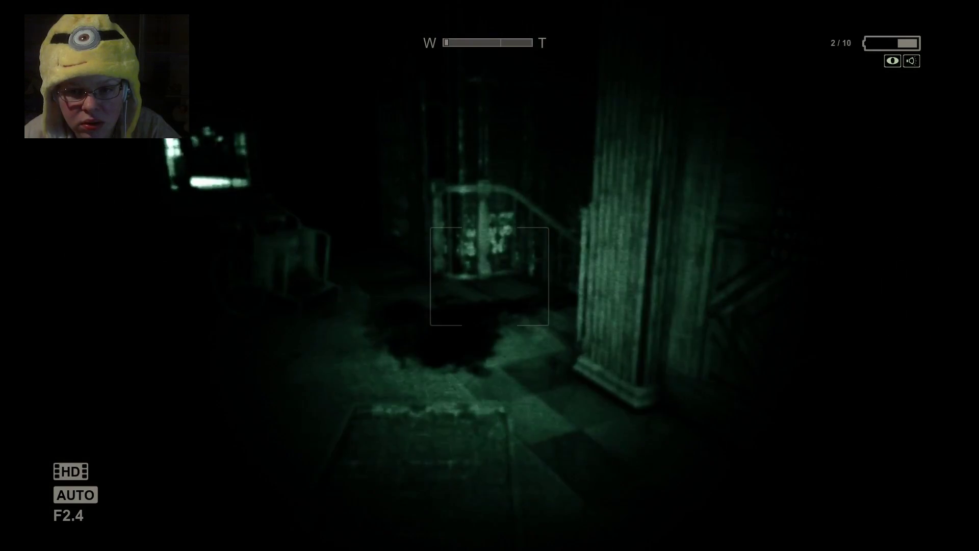
key("w")
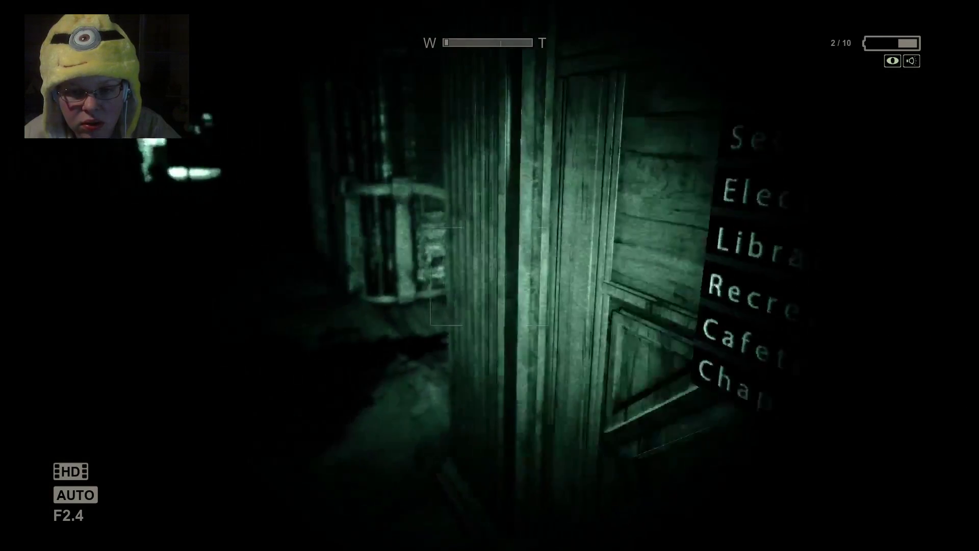
key("w")
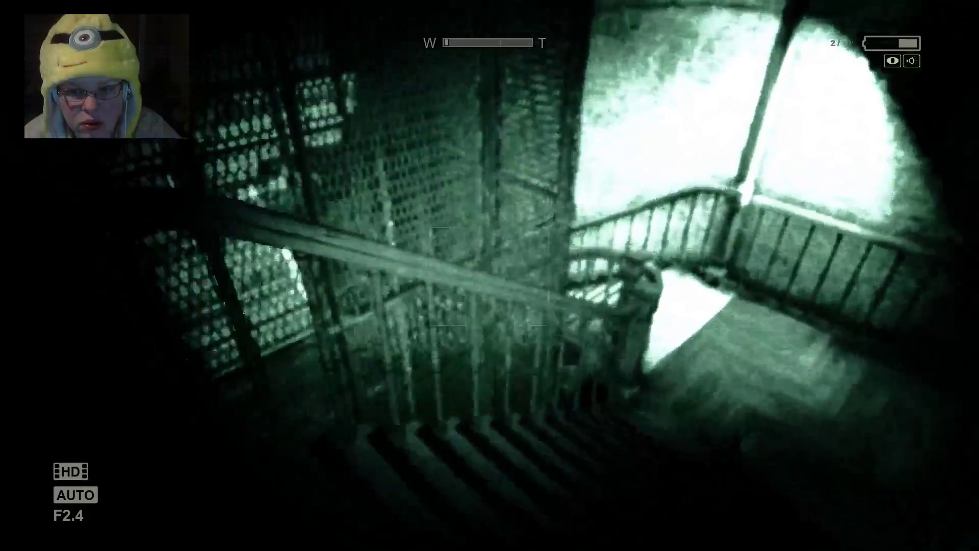
key("w")
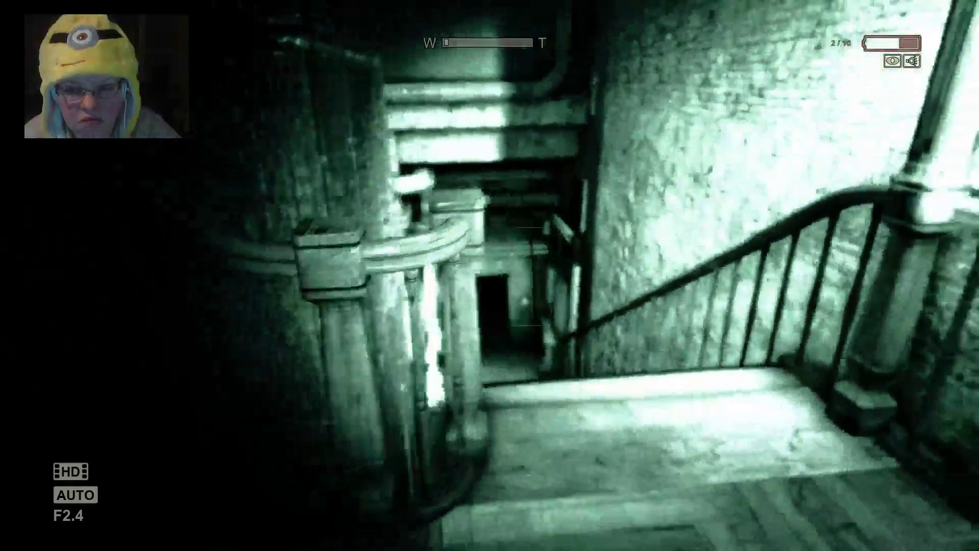
key("w")
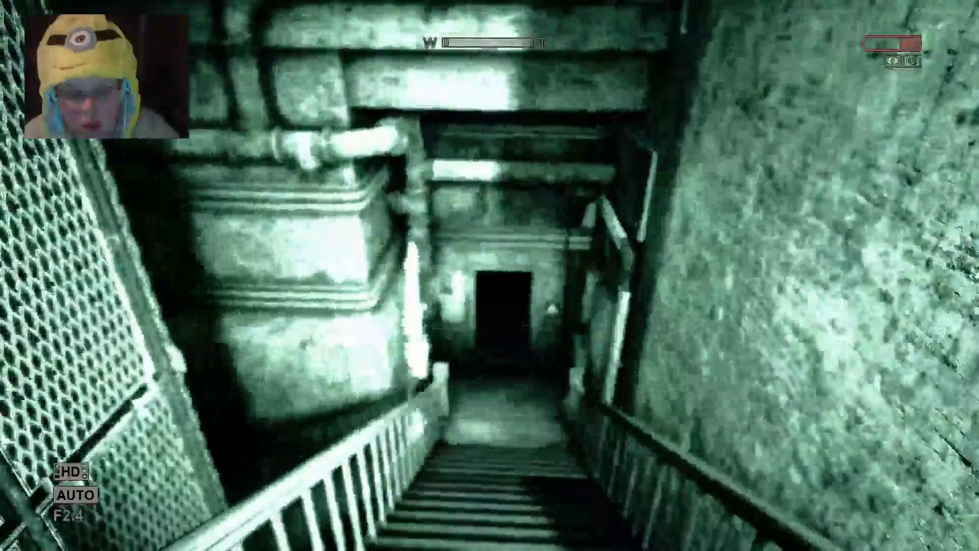
Cross the basement corridor past the grated window and broken wall into the barrel room
key("f")
key("w")
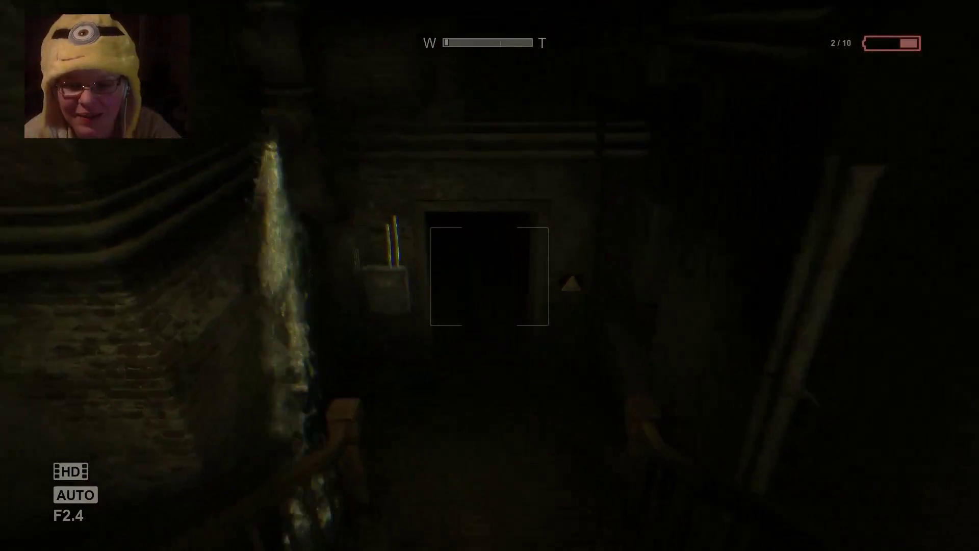
key("w")
key("f")
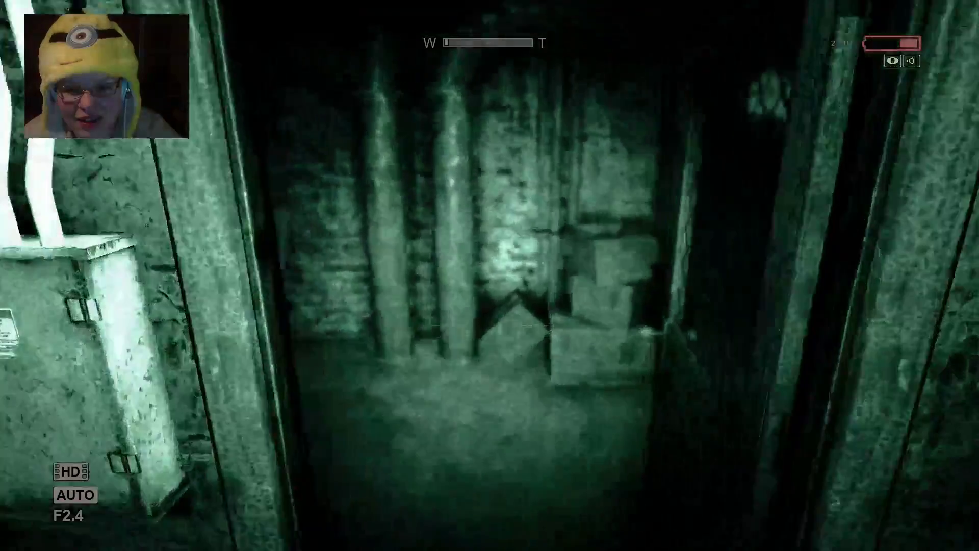
key("w")
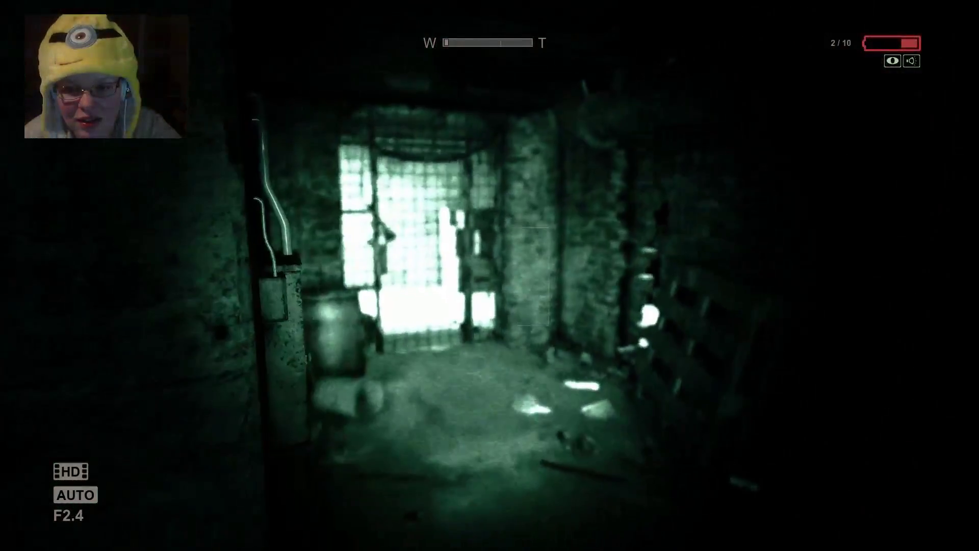
key("w")
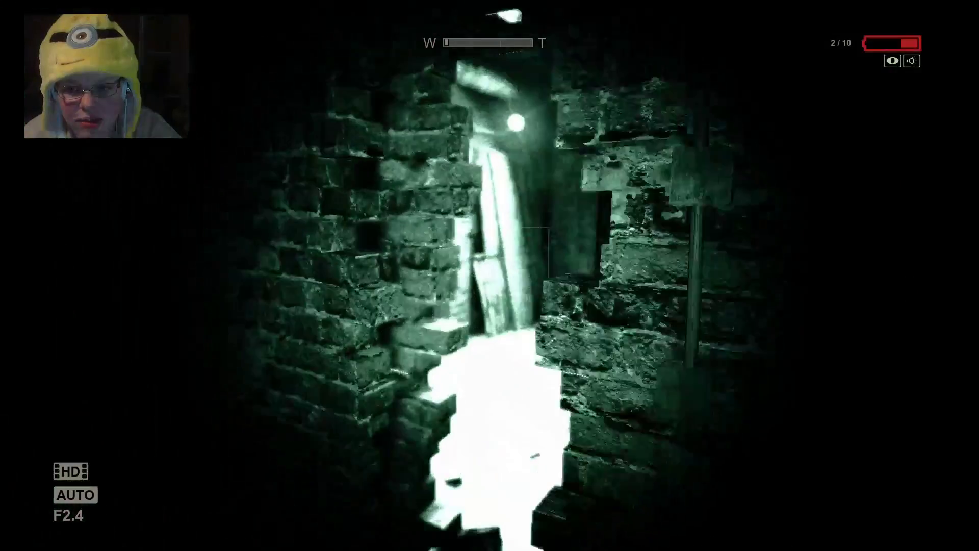
key("w")
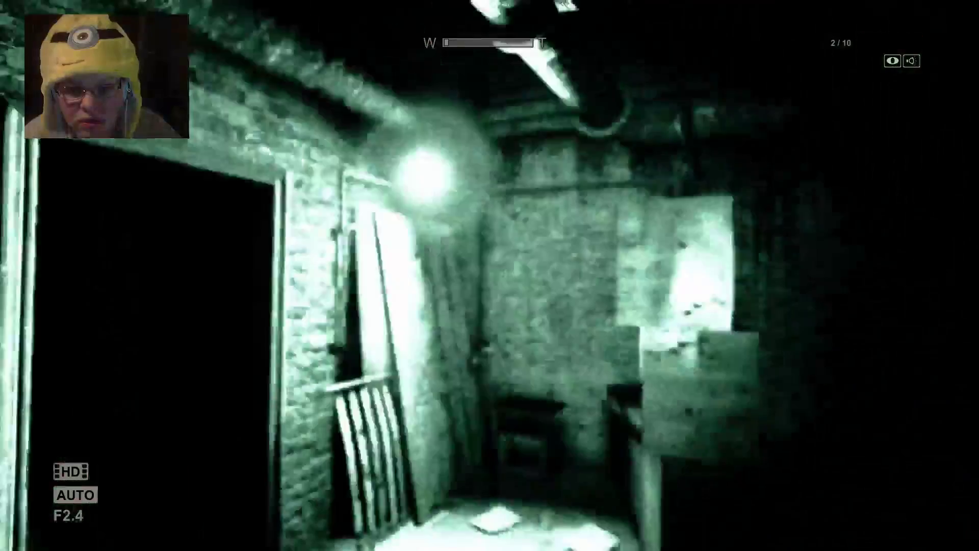
key("f")
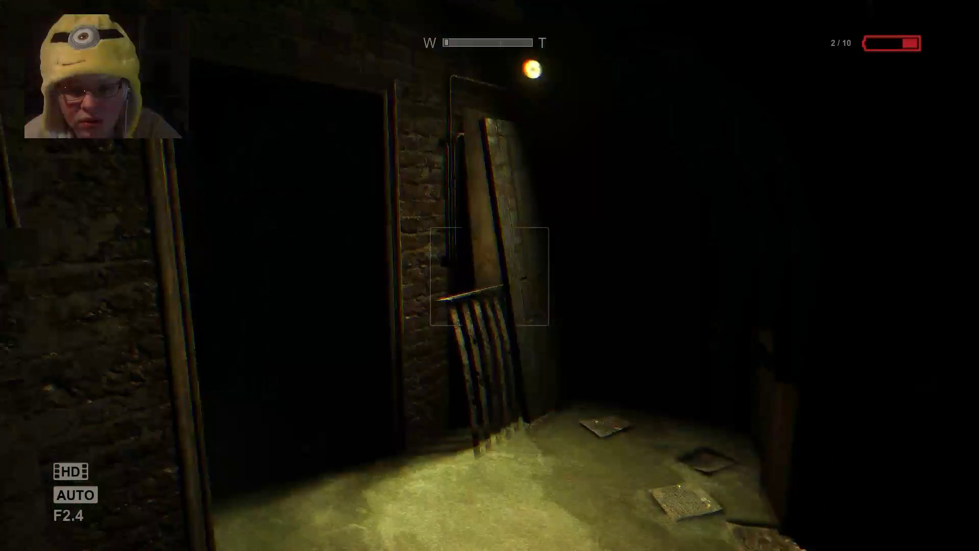
key("w")
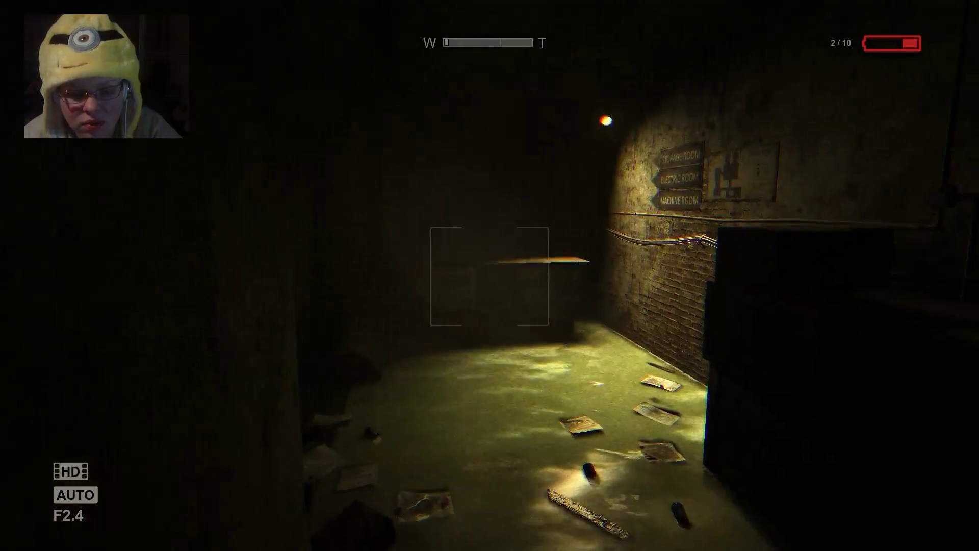
key("f")
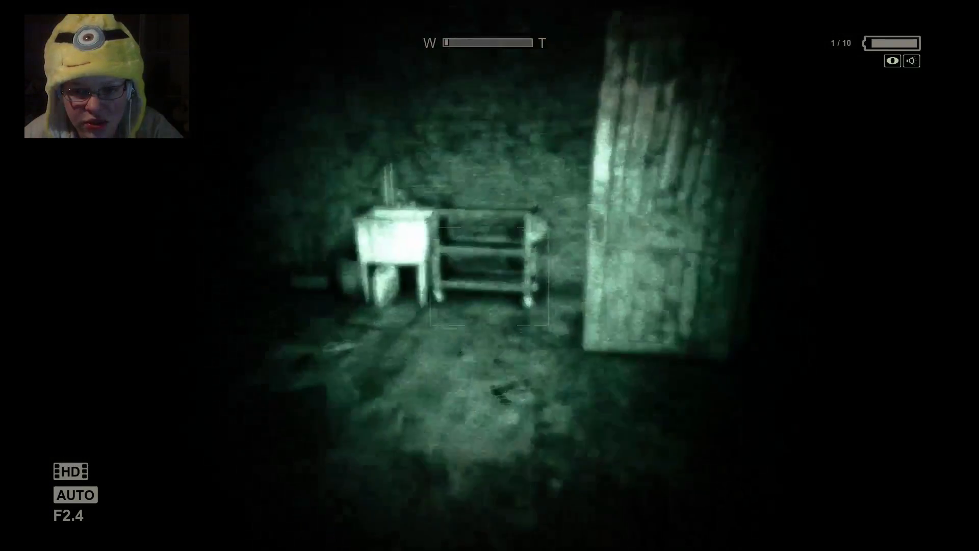
Walk the dark corridor and open the door into the electrical cabinet room
key("w")
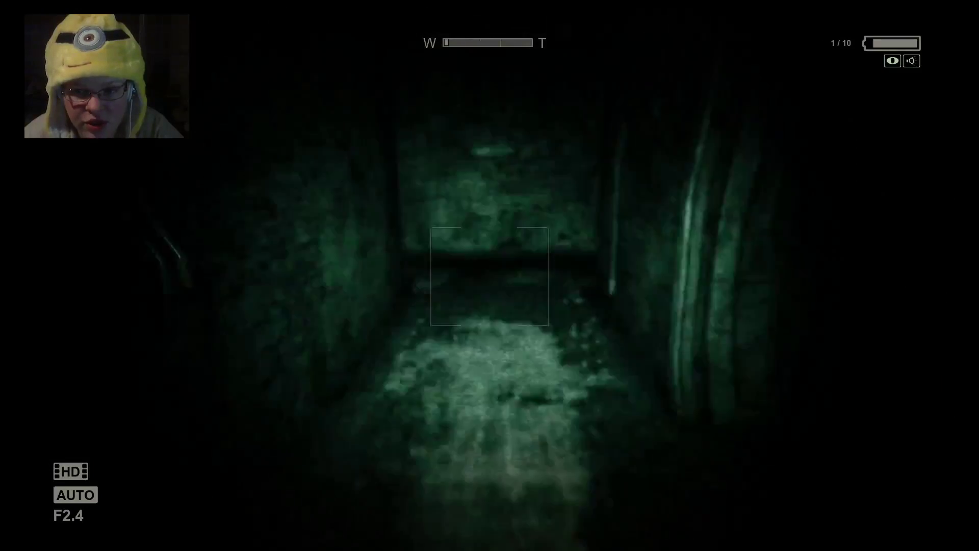
key("w")
key("w")
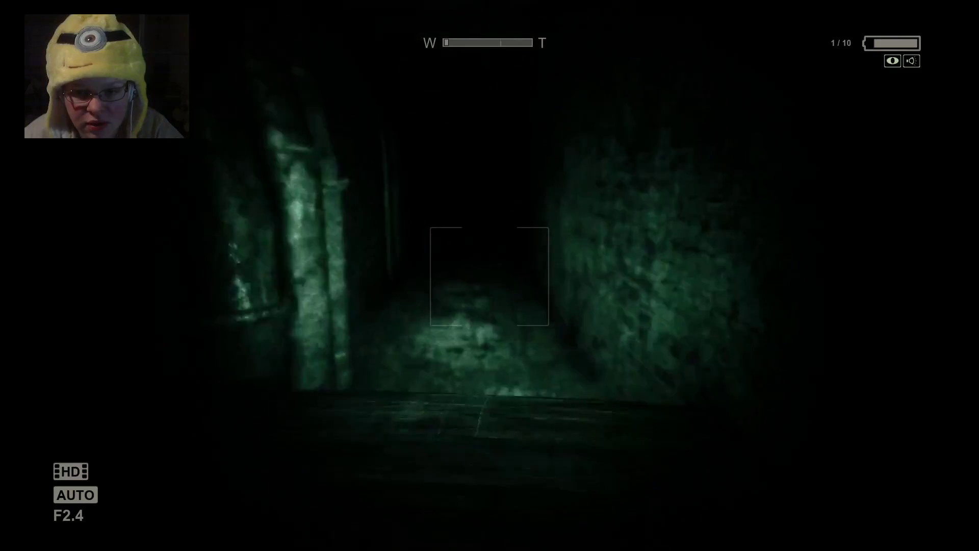
key("w")
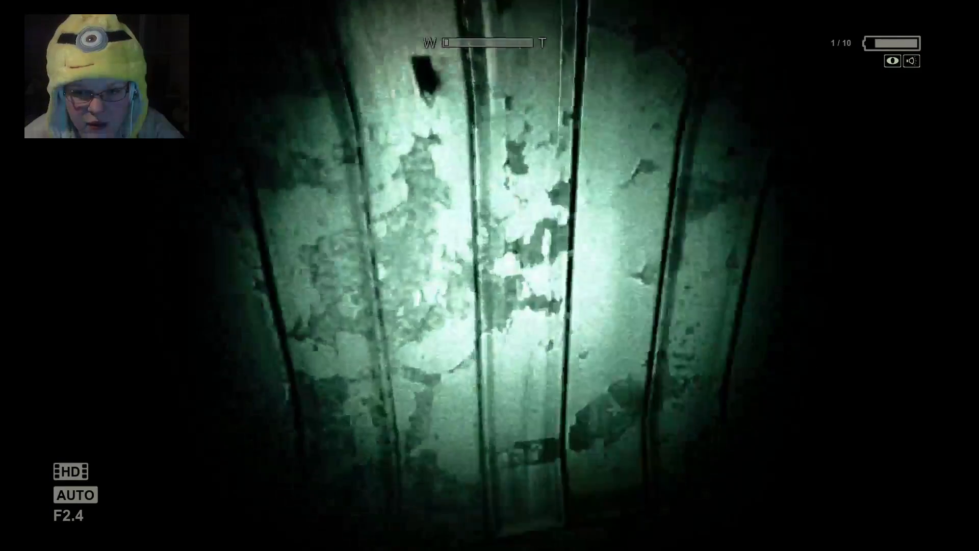
key("w")
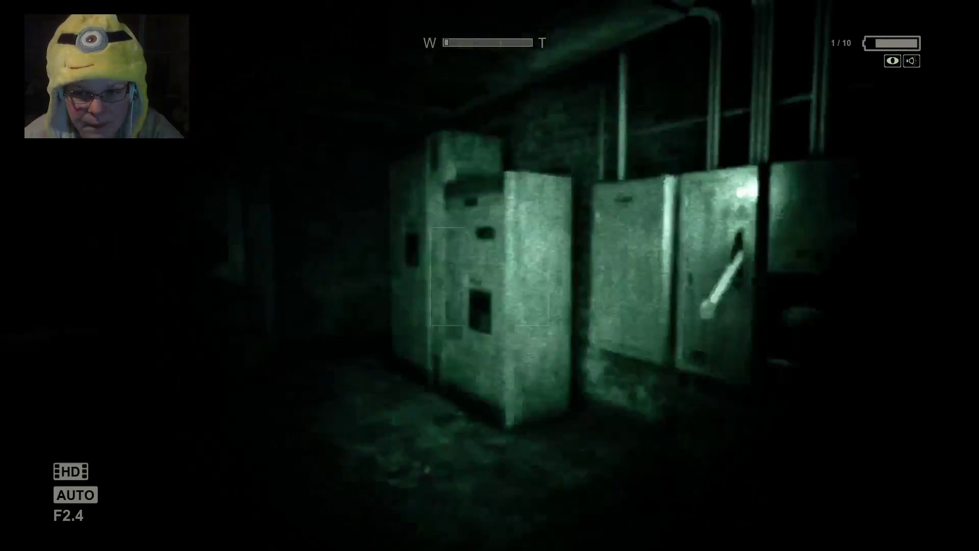
key("w")
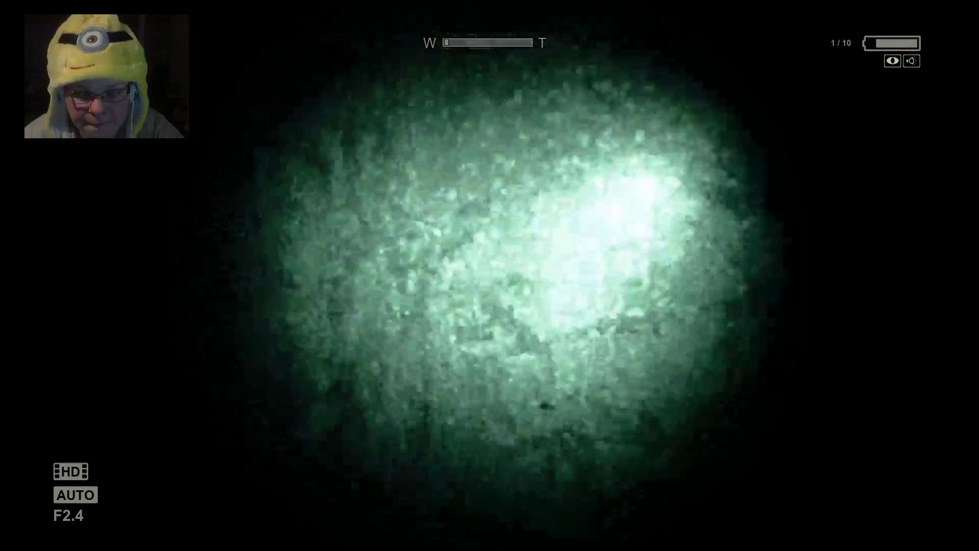
Check the room with two doors and a bed, then hide in a locker
key("w")
key("w")
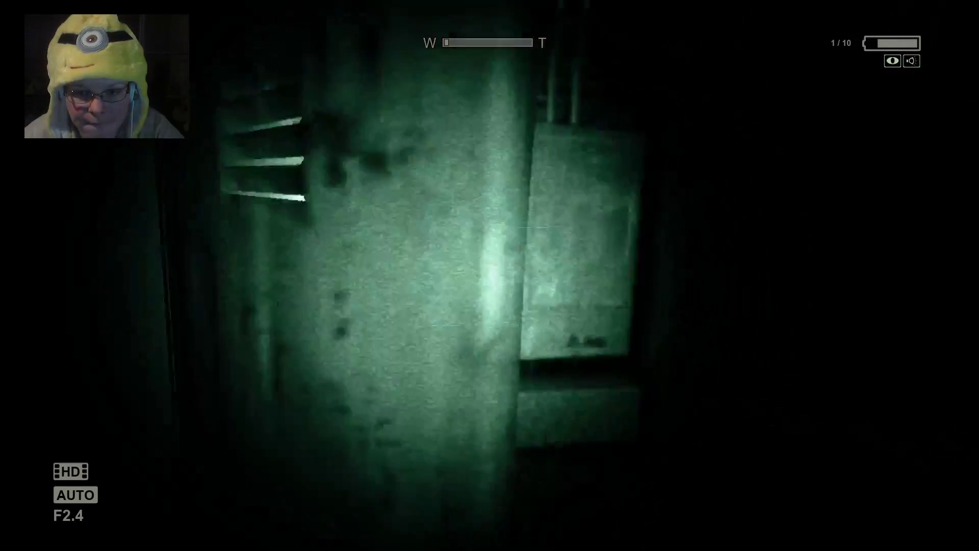
key("f")
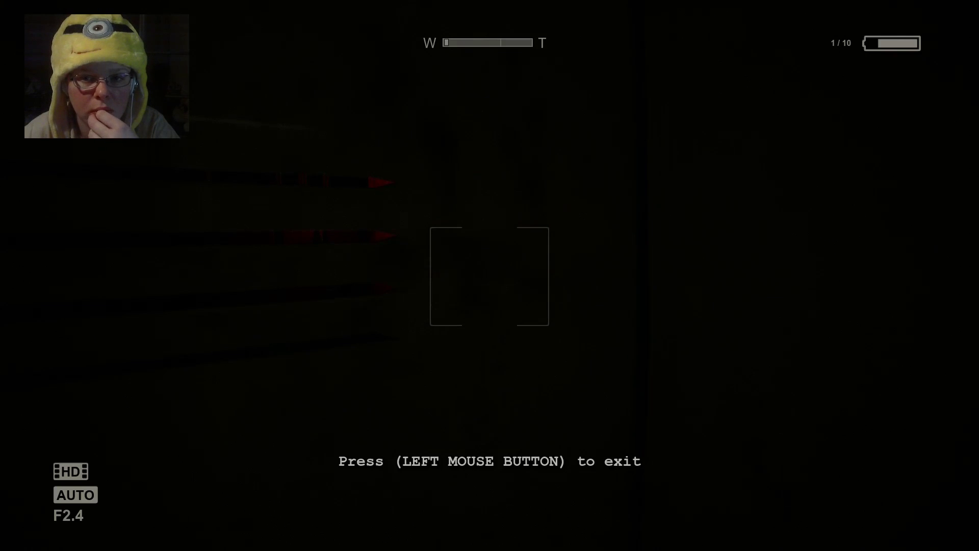
right_click(489, 276)
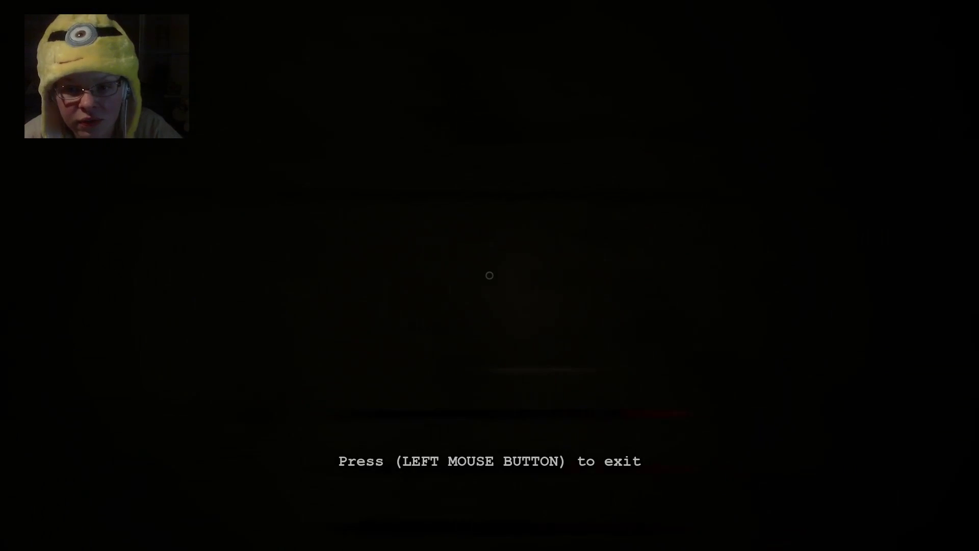
Flick night vision on and back off inside the locker, then lower the camcorder
right_click(490, 276)
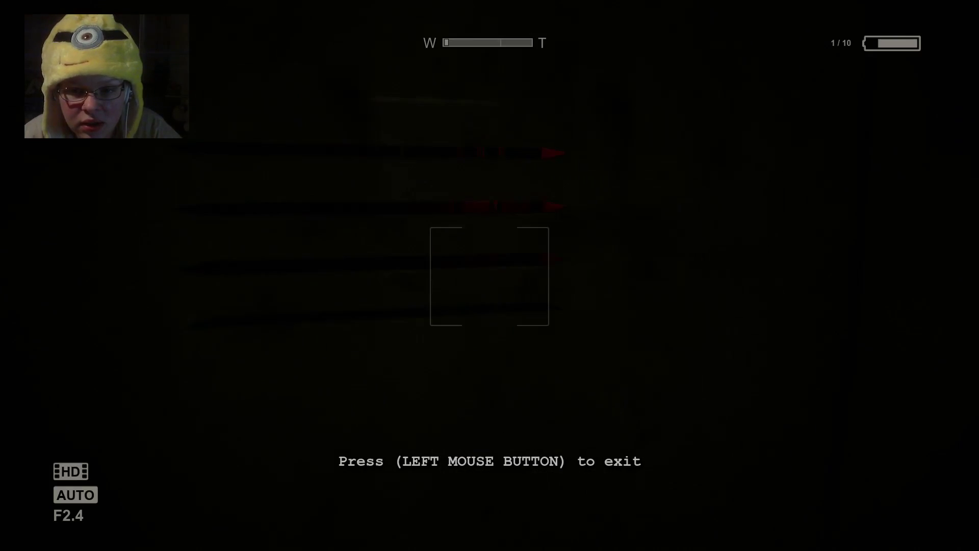
key("f")
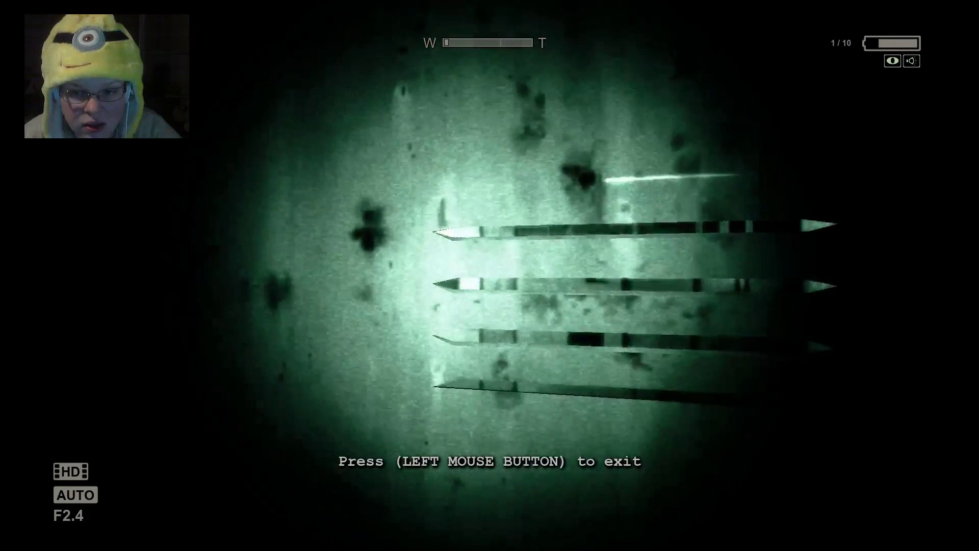
key("f")
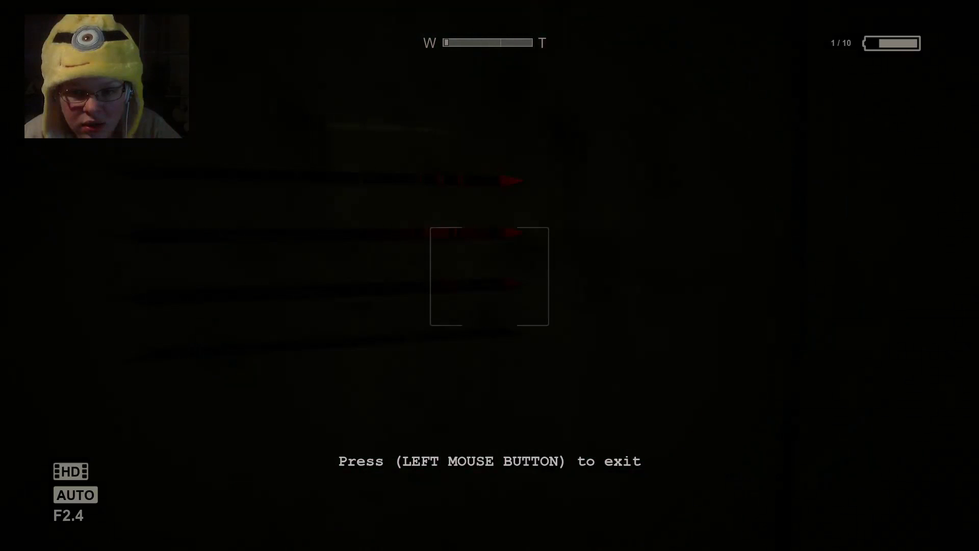
right_click(489, 276)
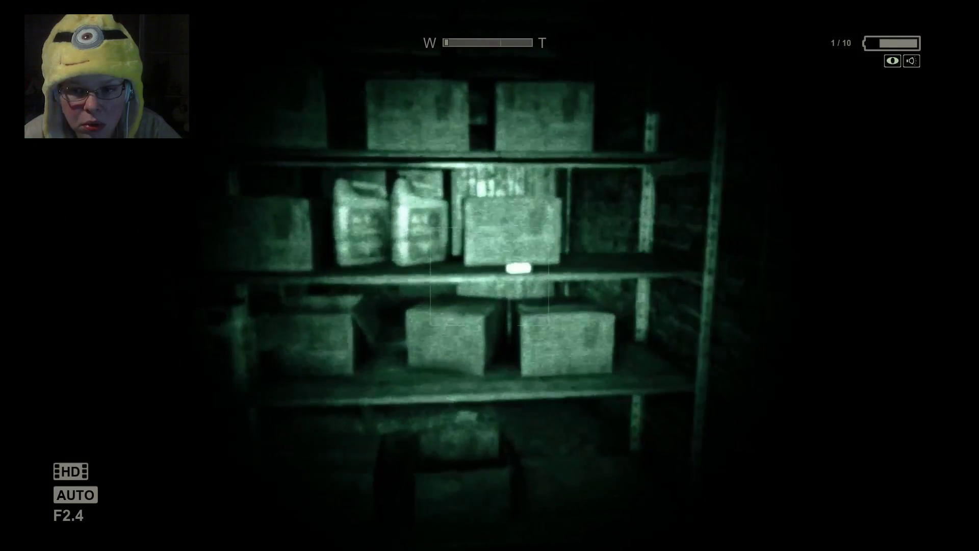
Take the shelf battery, flip the breaker lever up, and climb into the locker
left_click(490, 275)
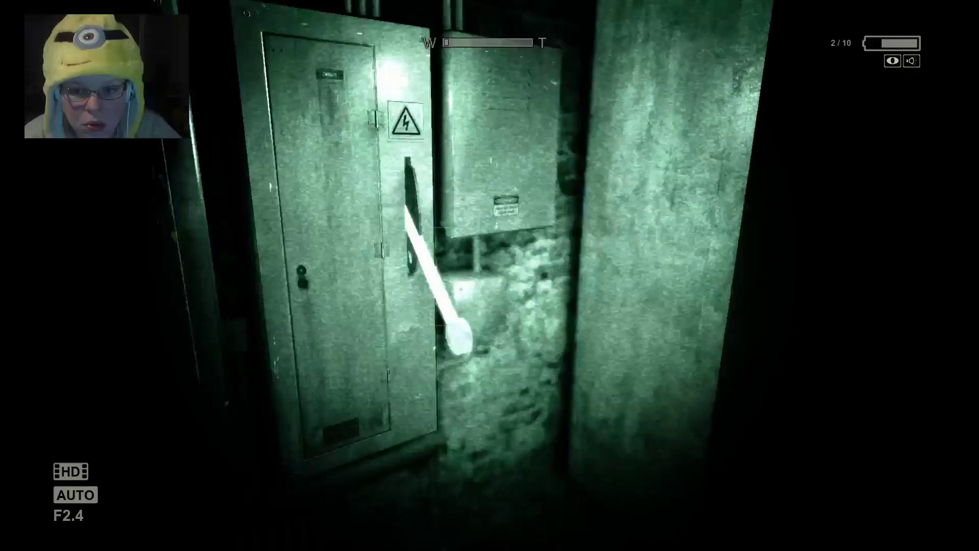
key("e")
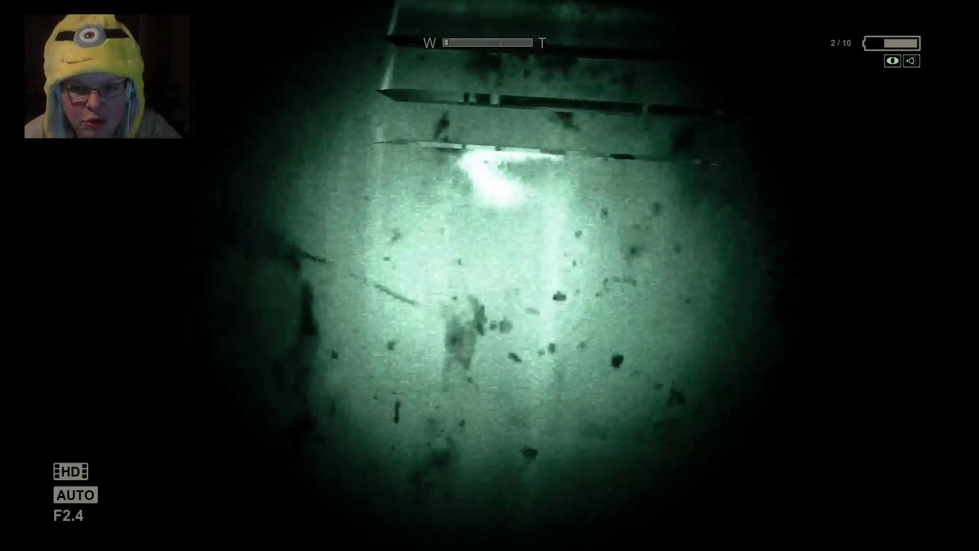
left_click(490, 275)
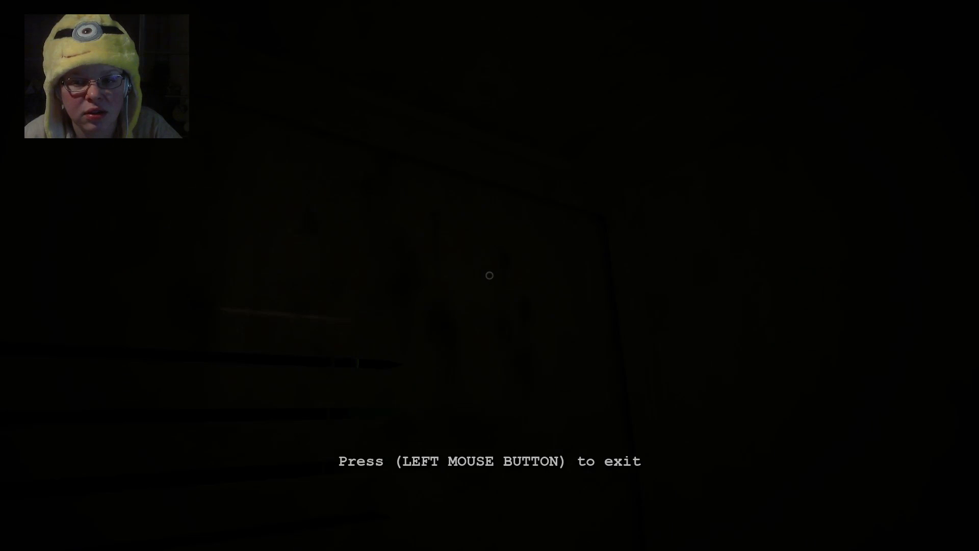
Peek through the locker slats with the camcorder, toggling night vision off then on
right_click(490, 275)
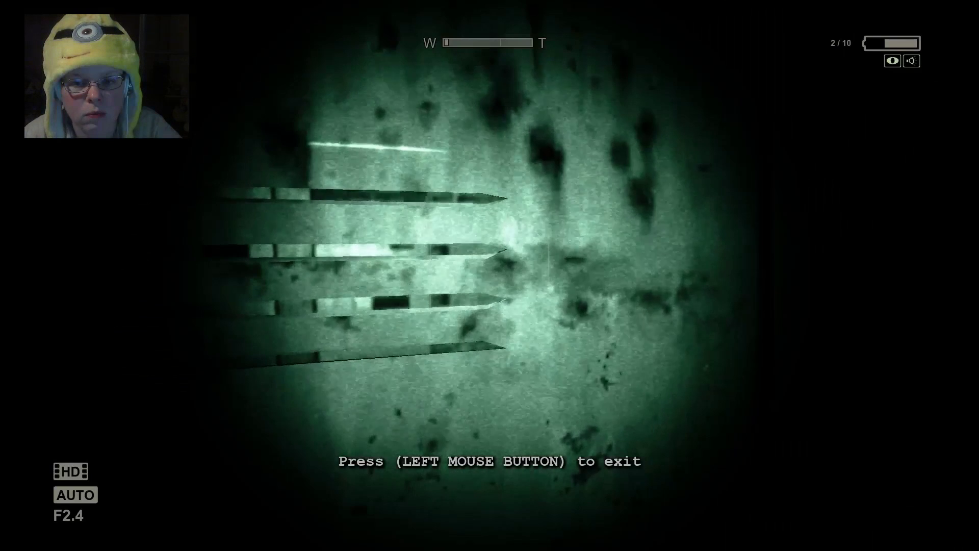
key("f")
right_click(490, 275)
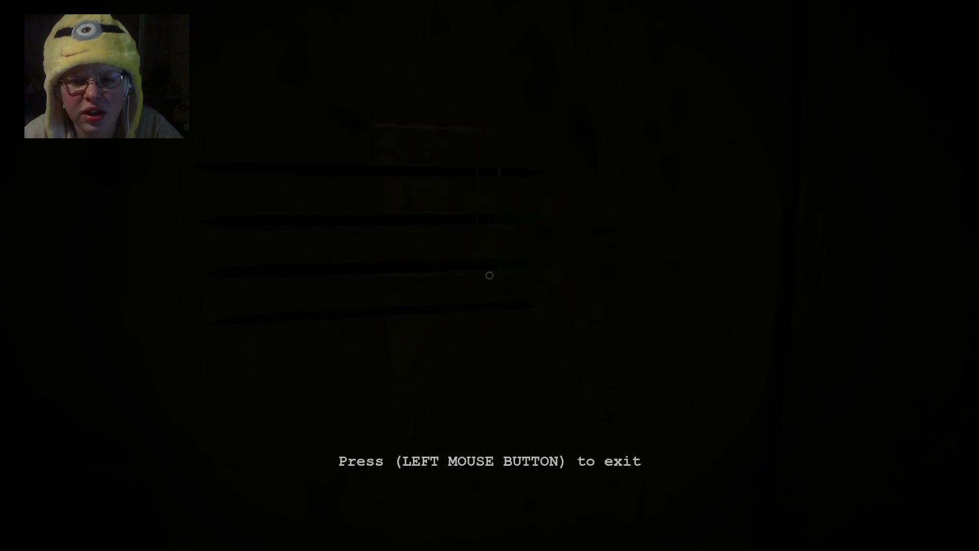
right_click(490, 275)
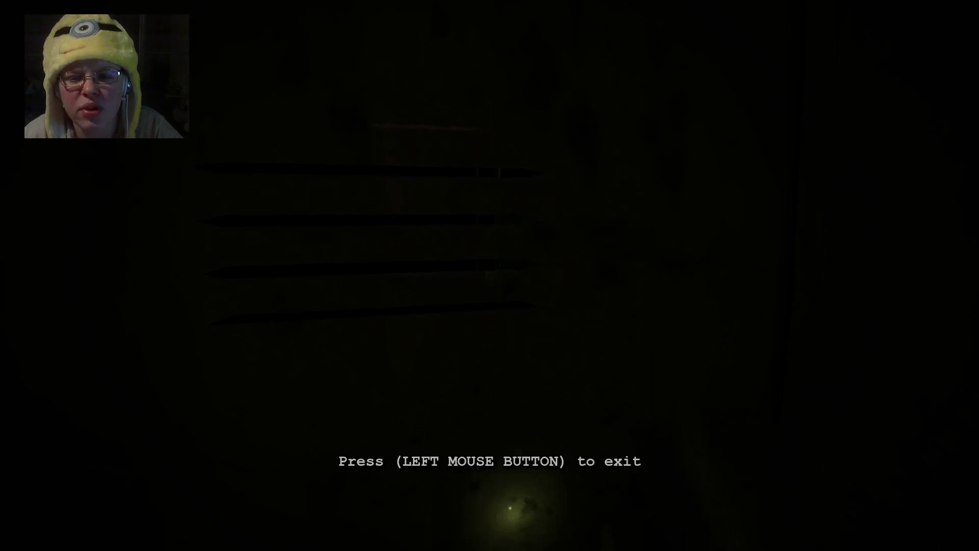
key("f")
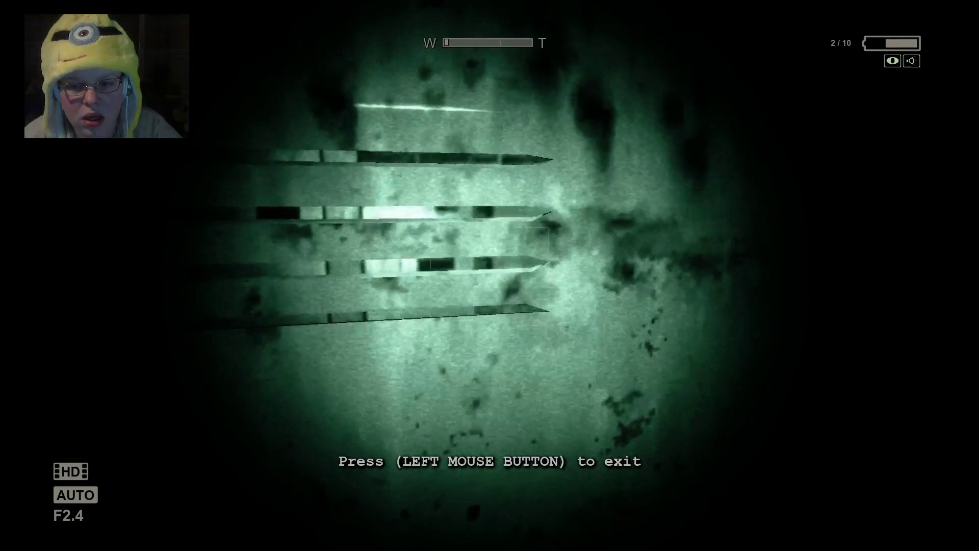
right_click(489, 275)
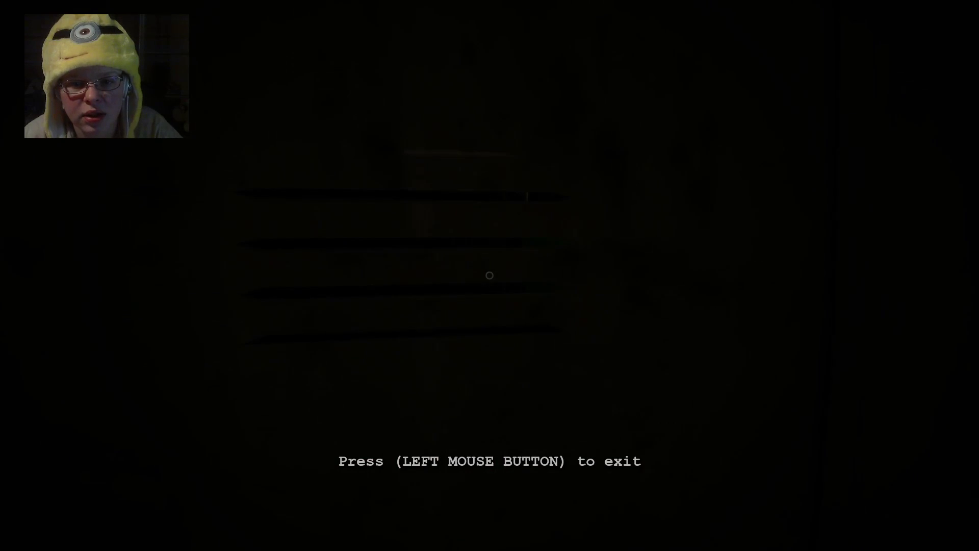
Keep watching through the slats, then leave the locker with night vision on
right_click(490, 276)
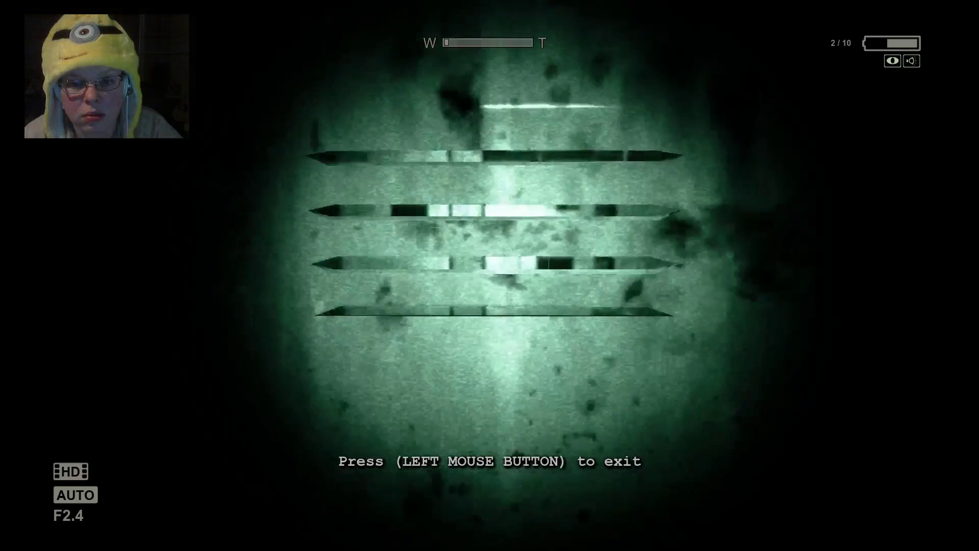
key("f")
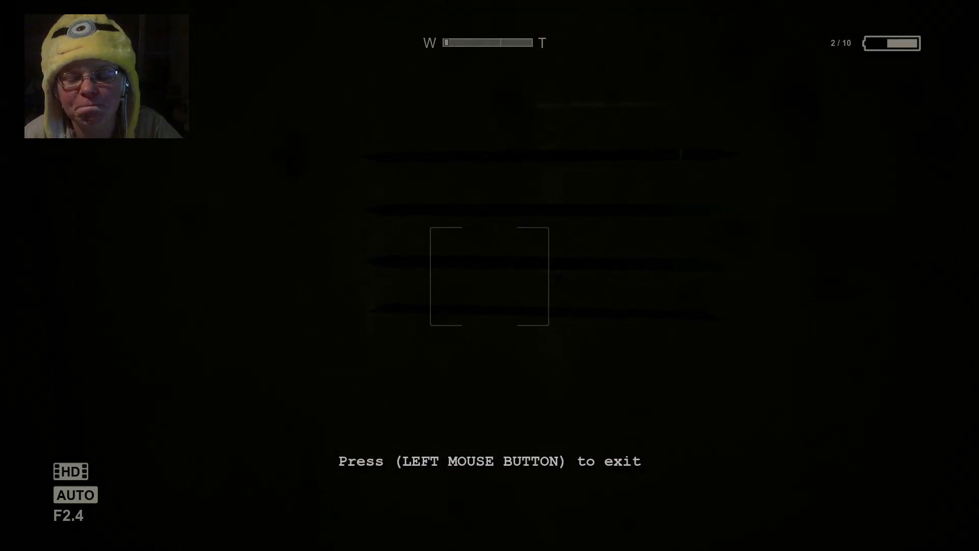
right_click(489, 276)
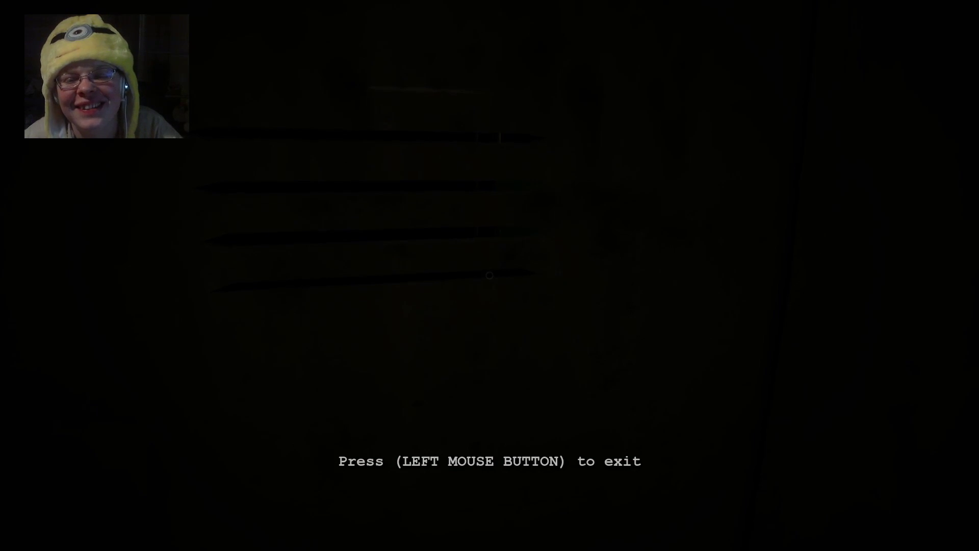
right_click(489, 275)
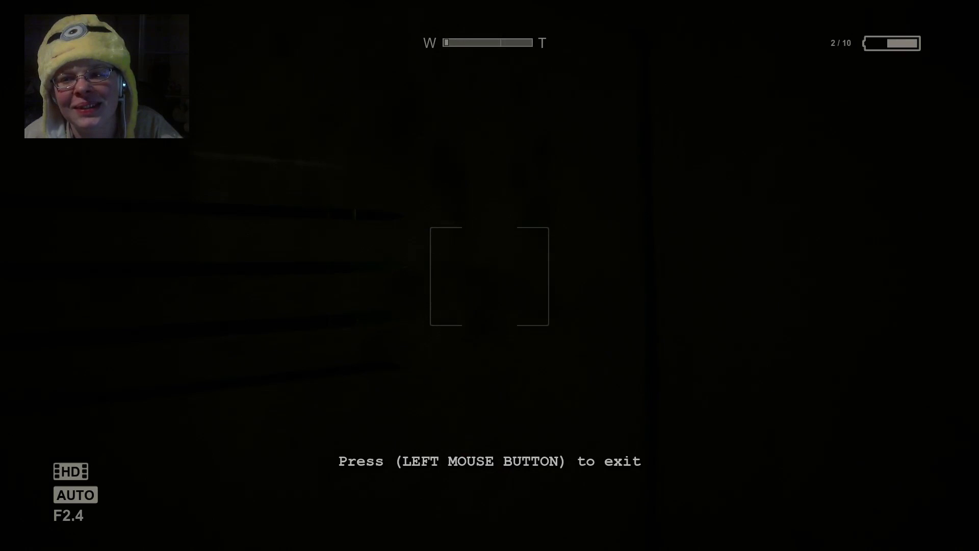
right_click(489, 275)
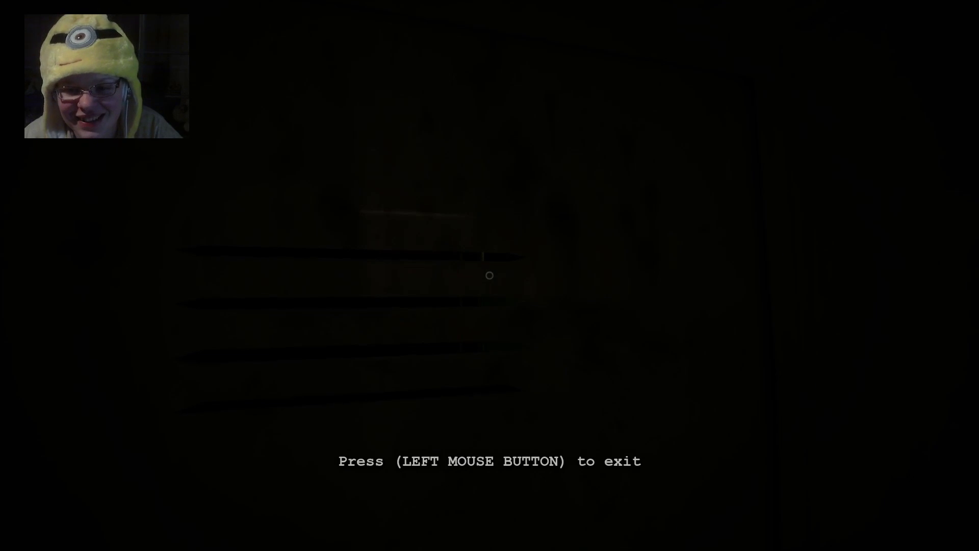
right_click(489, 275)
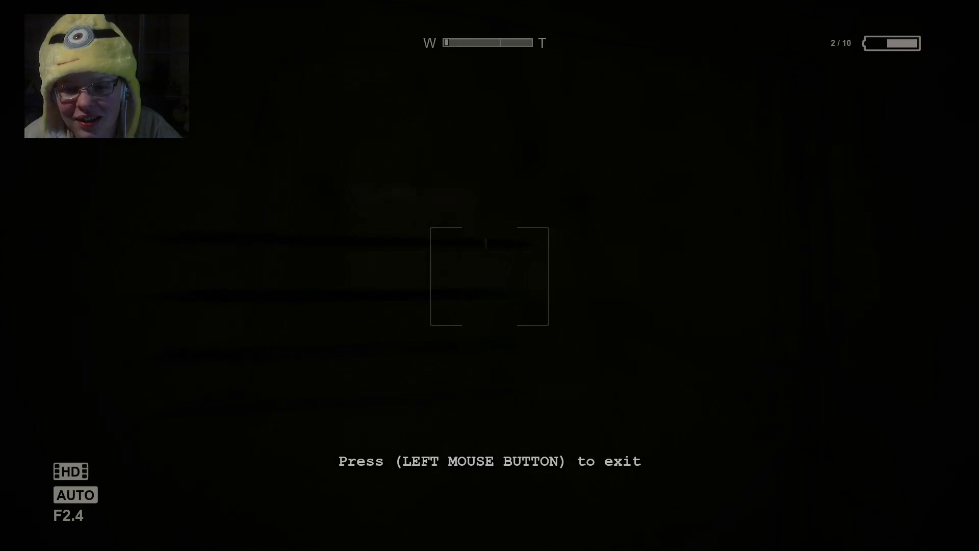
left_click(490, 275)
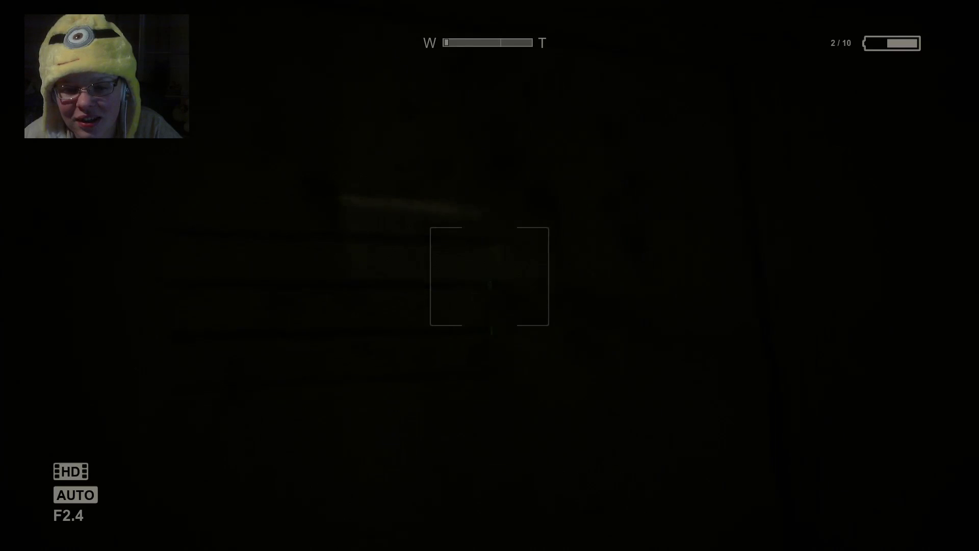
key("f")
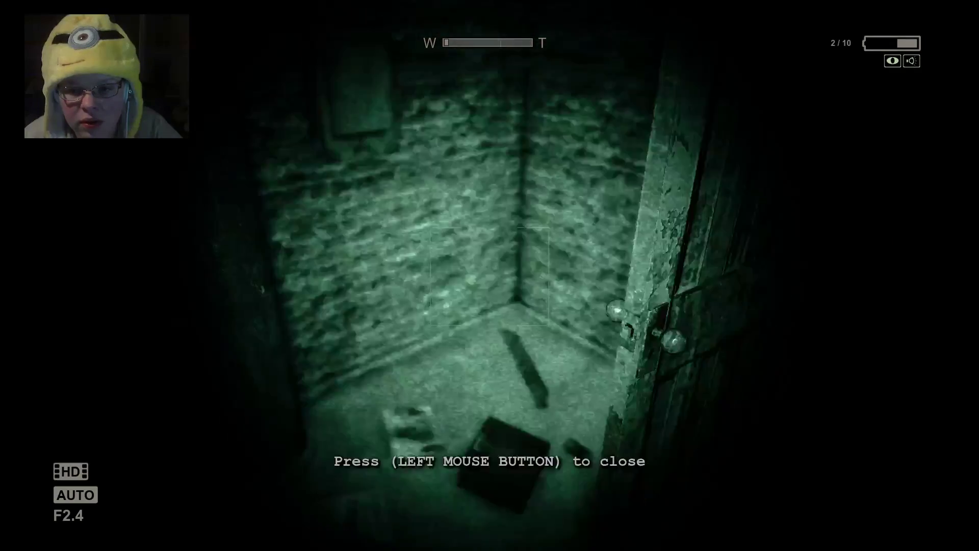
Walk past the board, cabinet and shelves to the storeroom door, ending with night vision off
key("f")
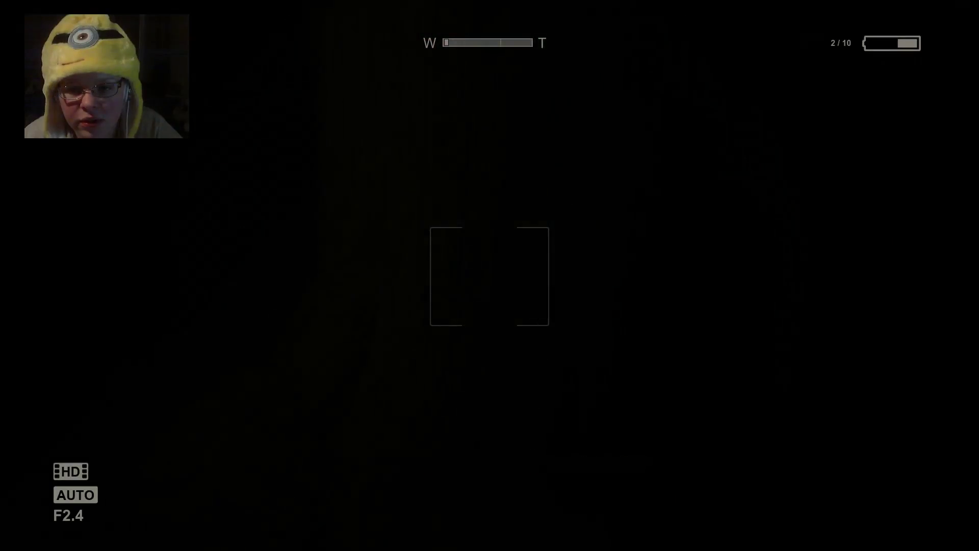
key("f")
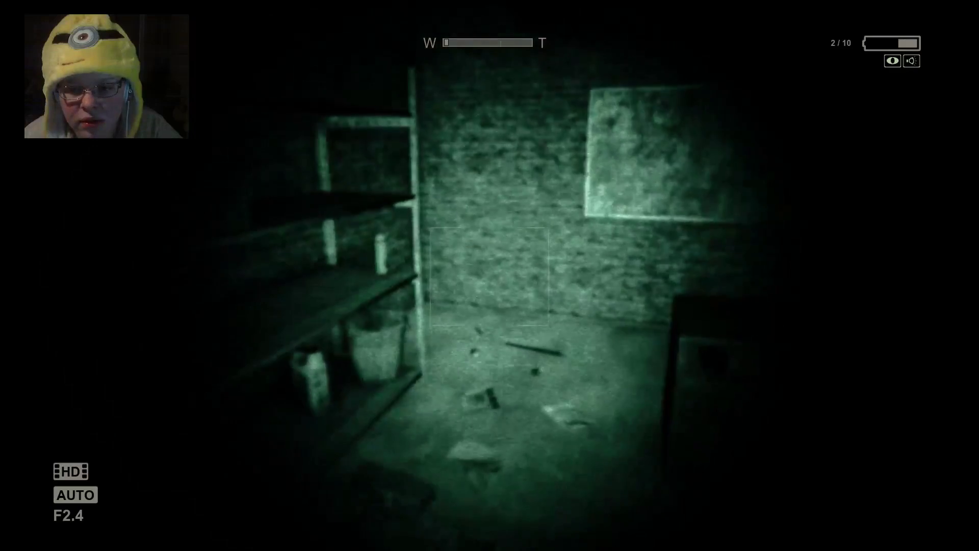
key("w")
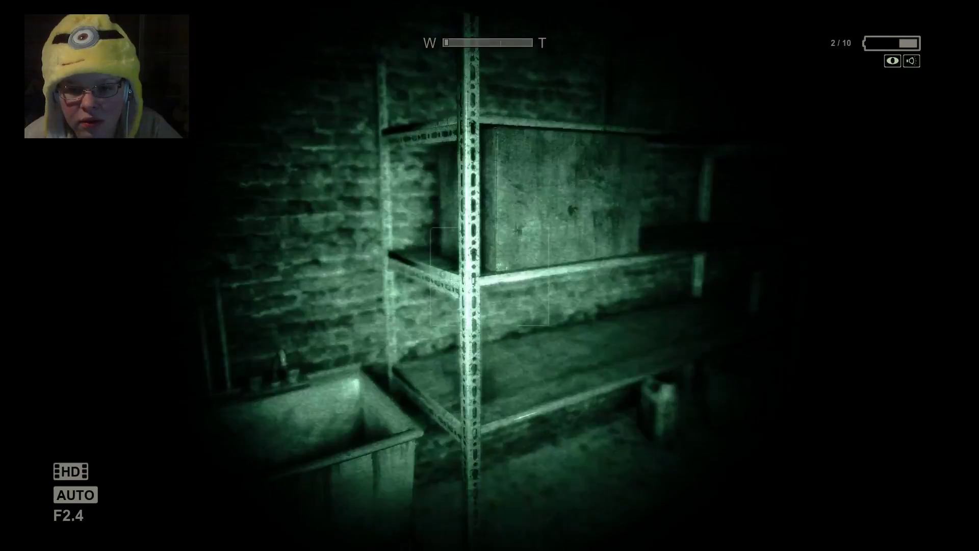
key("w")
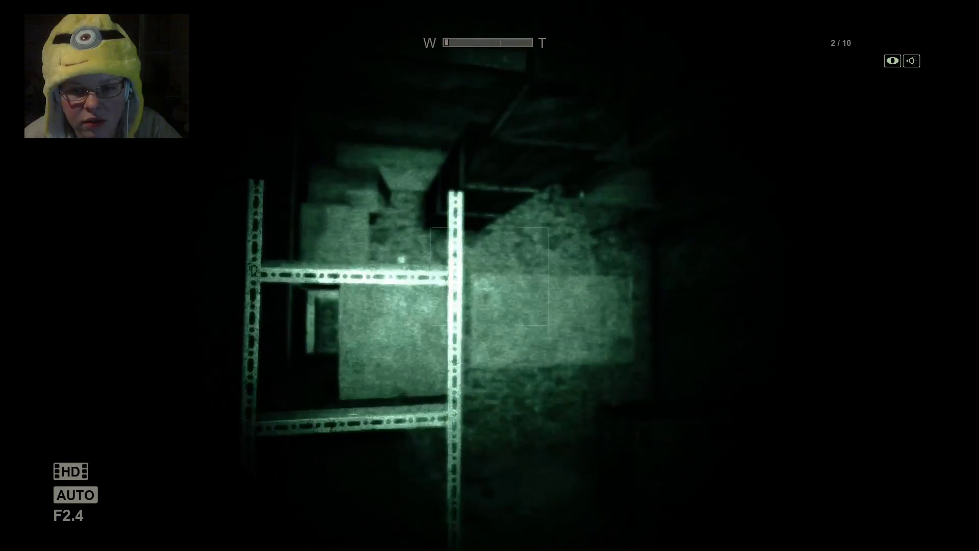
key("w")
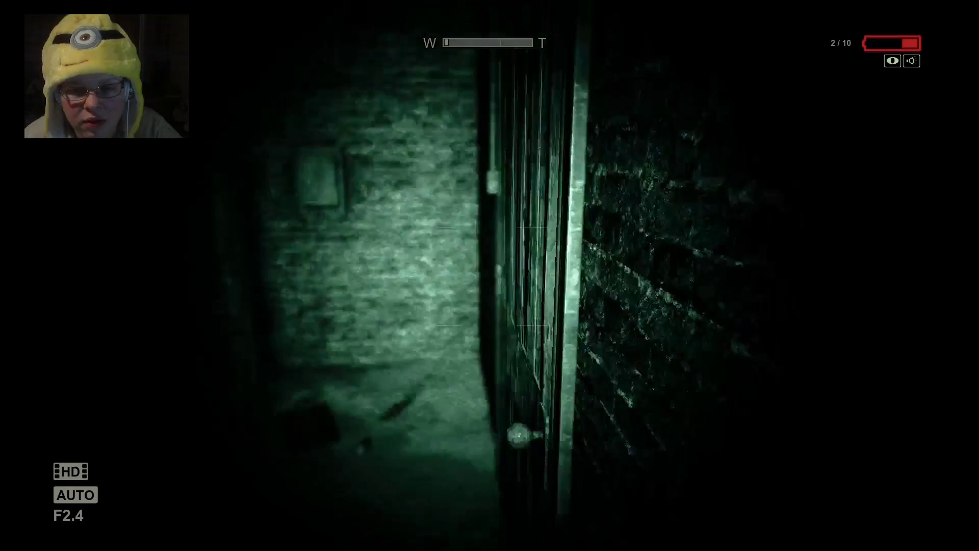
key("f")
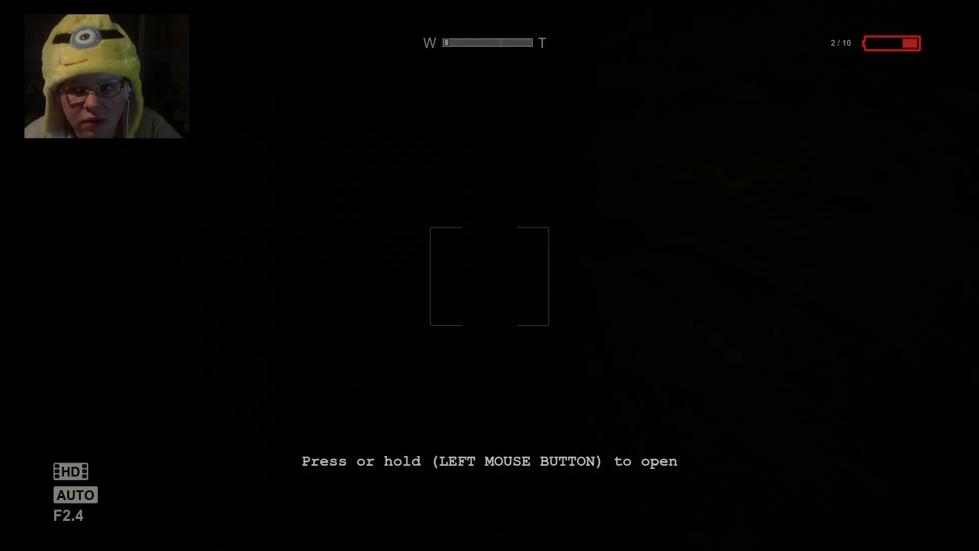
Lower the camcorder and raise it again while waiting at the door
right_click(489, 275)
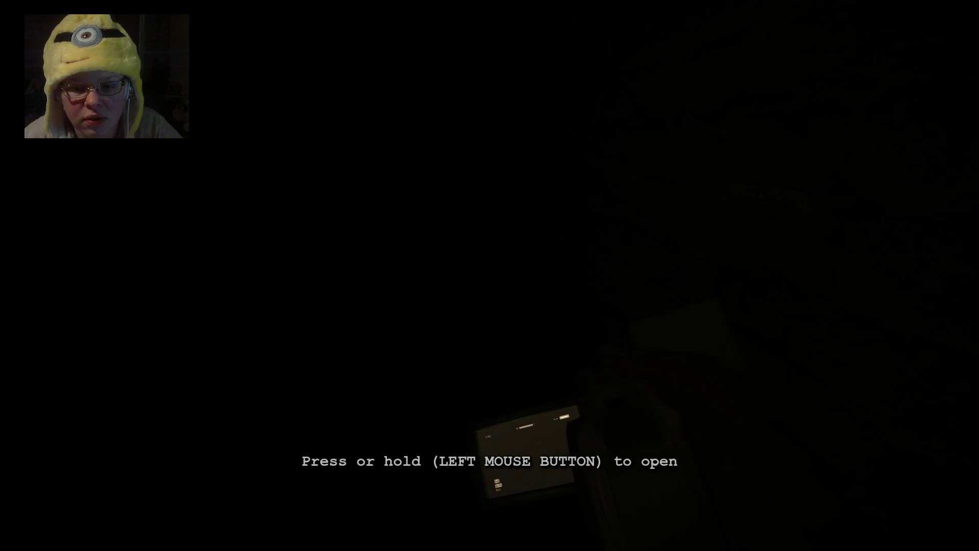
right_click(490, 275)
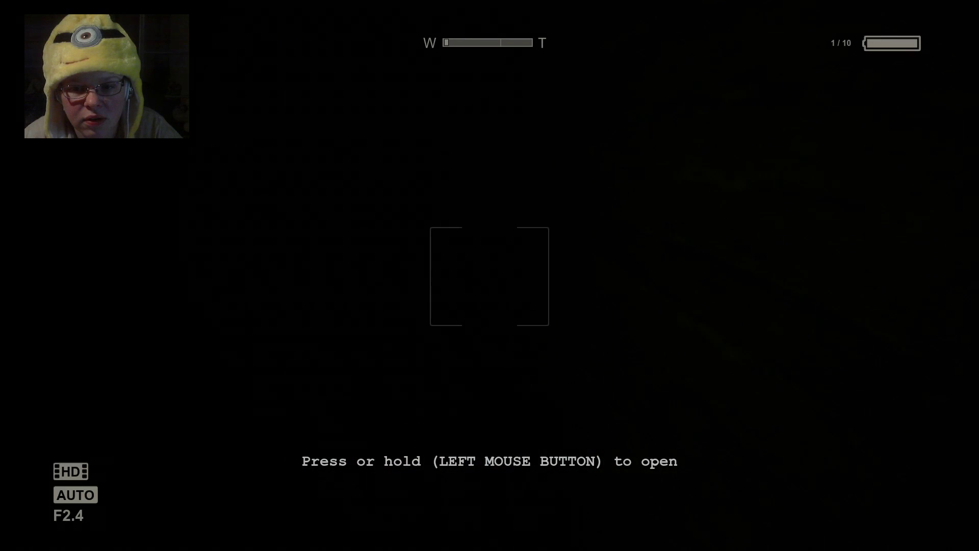